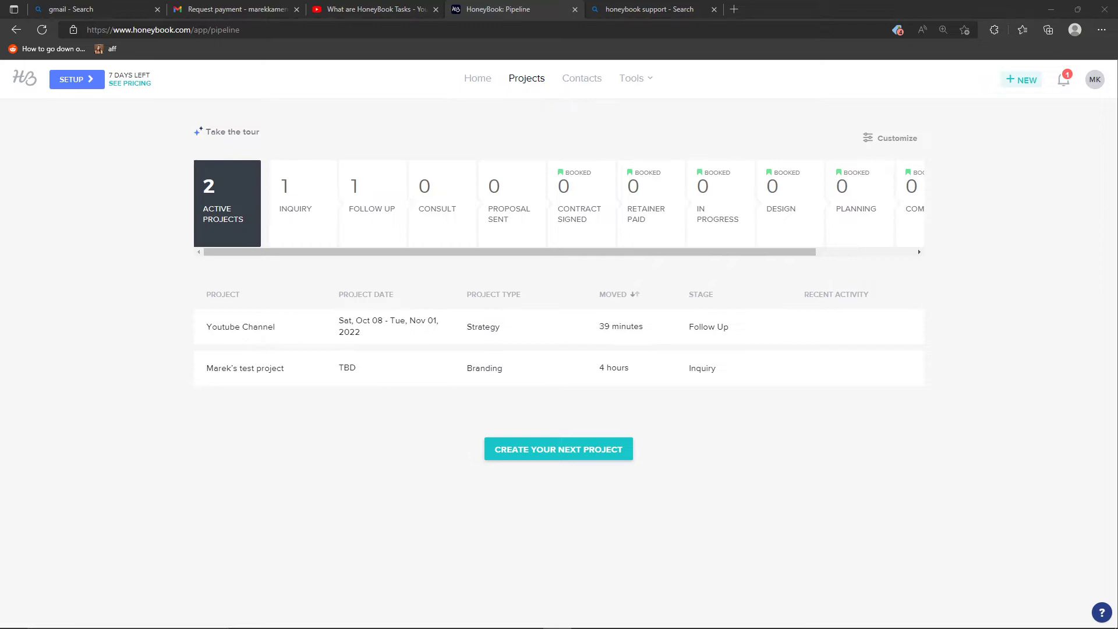
# - Open the share.honeybook.com referral link from the YouTube tutorial's description in its own tab
pyautogui.hotkey('alt', 'Tab')
pyautogui.hotkey('alt', 'Tab')
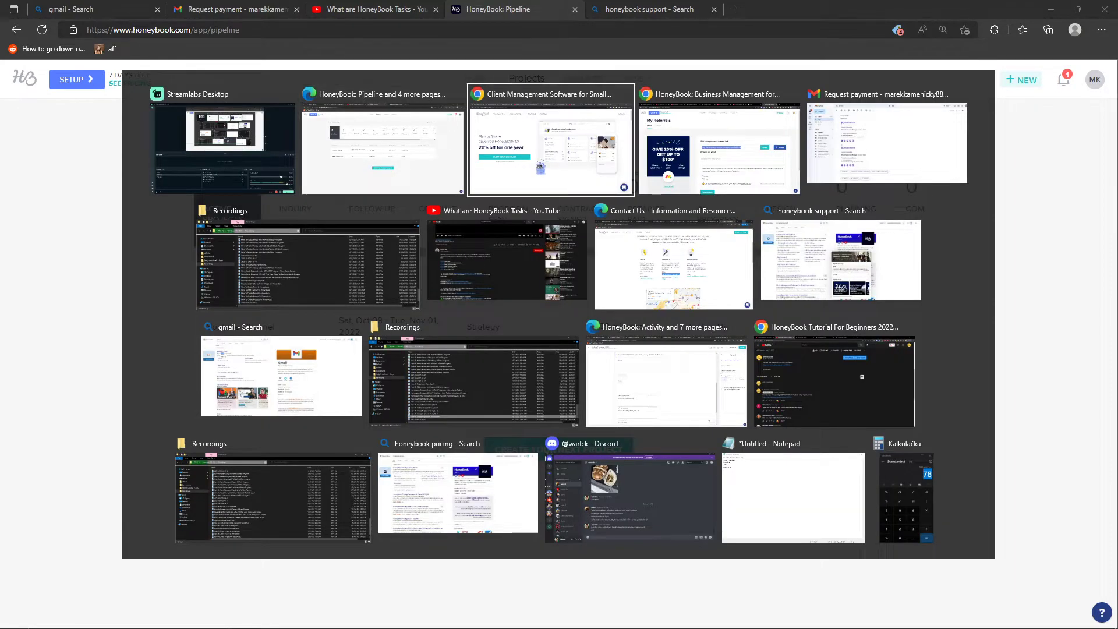
pyautogui.click(333, 9)
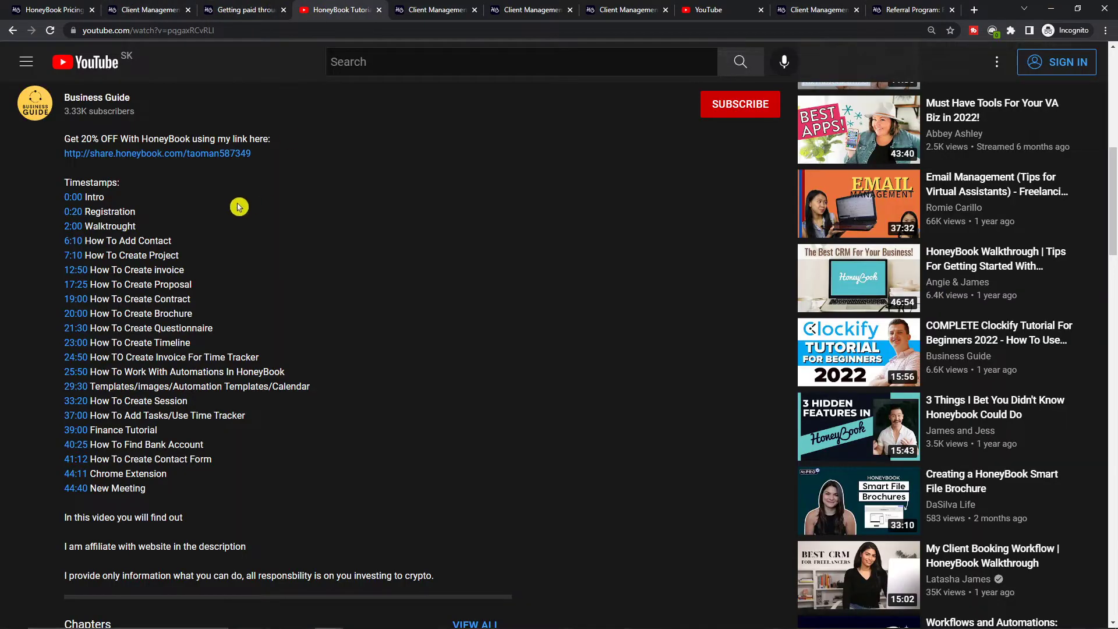
pyautogui.click(142, 155)
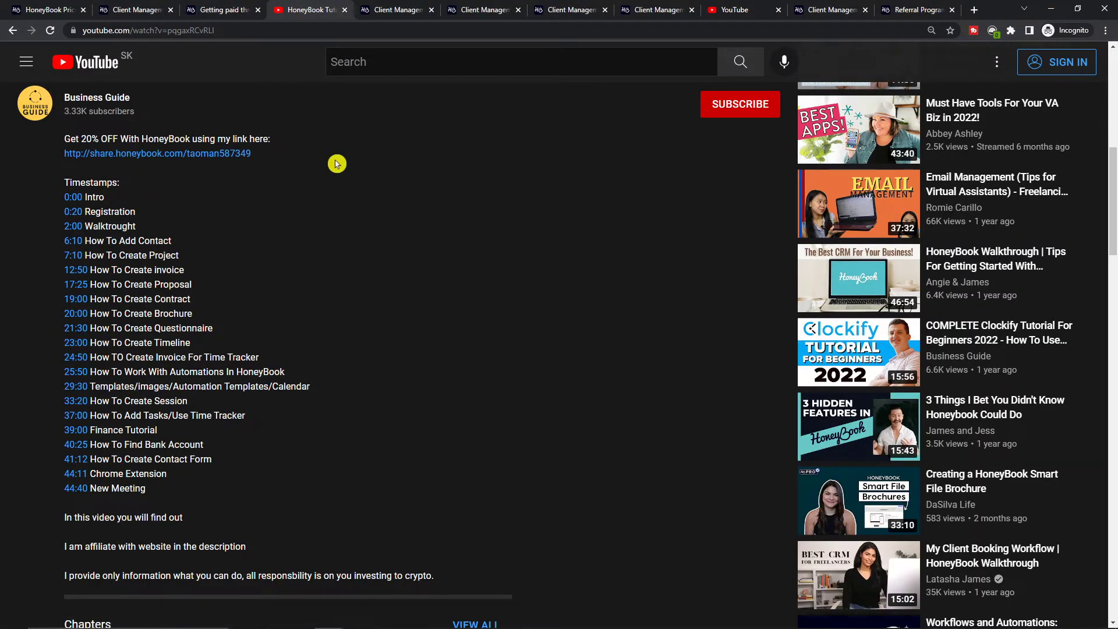
pyautogui.click(417, 9)
# - Highlight the 20% off for one year offer, then return to the HoneyBook pipeline window
pyautogui.moveTo(57, 306); pyautogui.dragTo(386, 309)
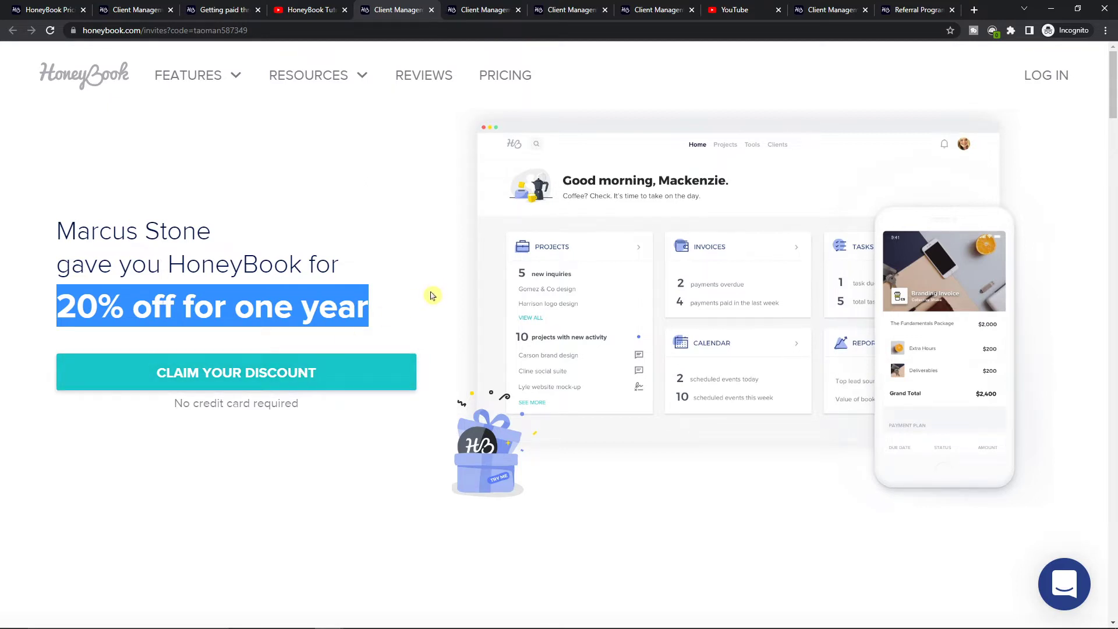
pyautogui.press('super+Tab')
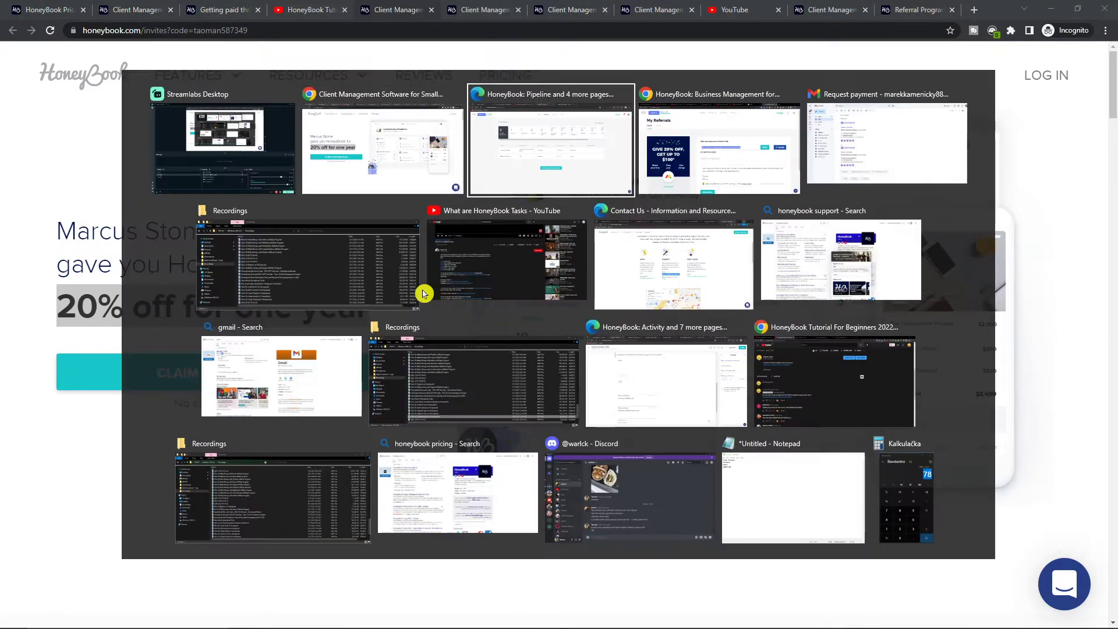
pyautogui.click(519, 174)
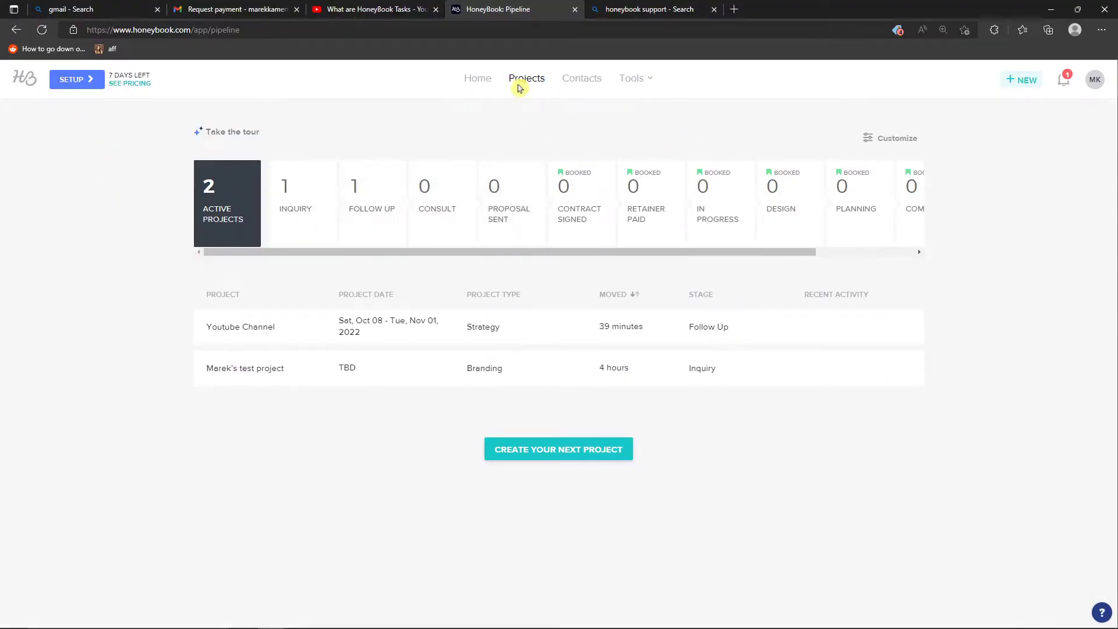
# - Open the Youtube Channel project's workspace and list its new-file choices, without creating a project
pyautogui.click(578, 449)
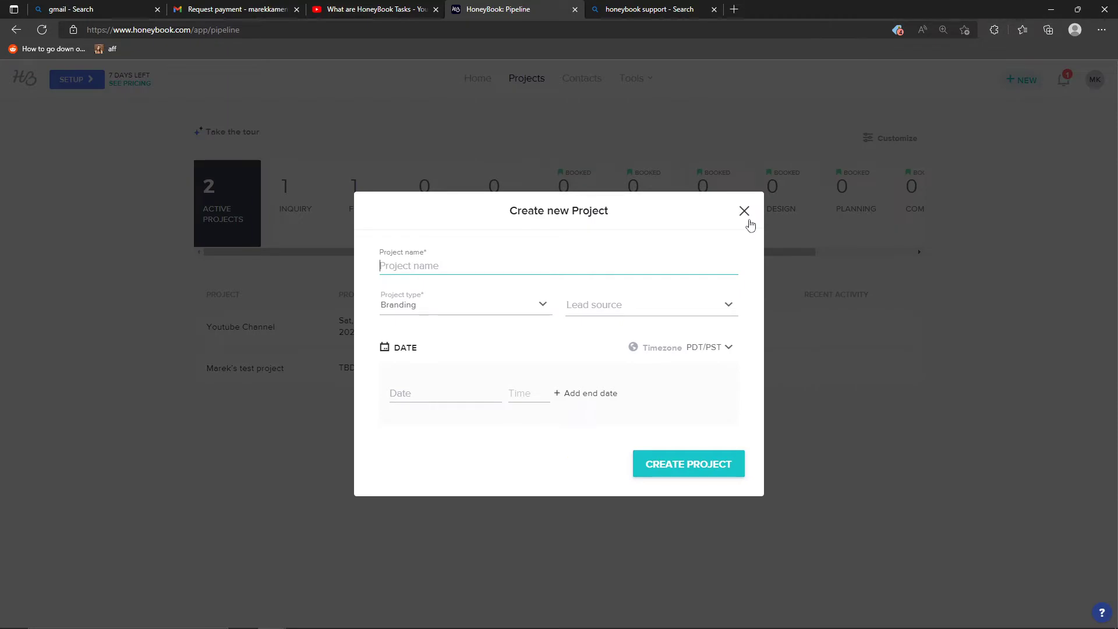
pyautogui.click(745, 214)
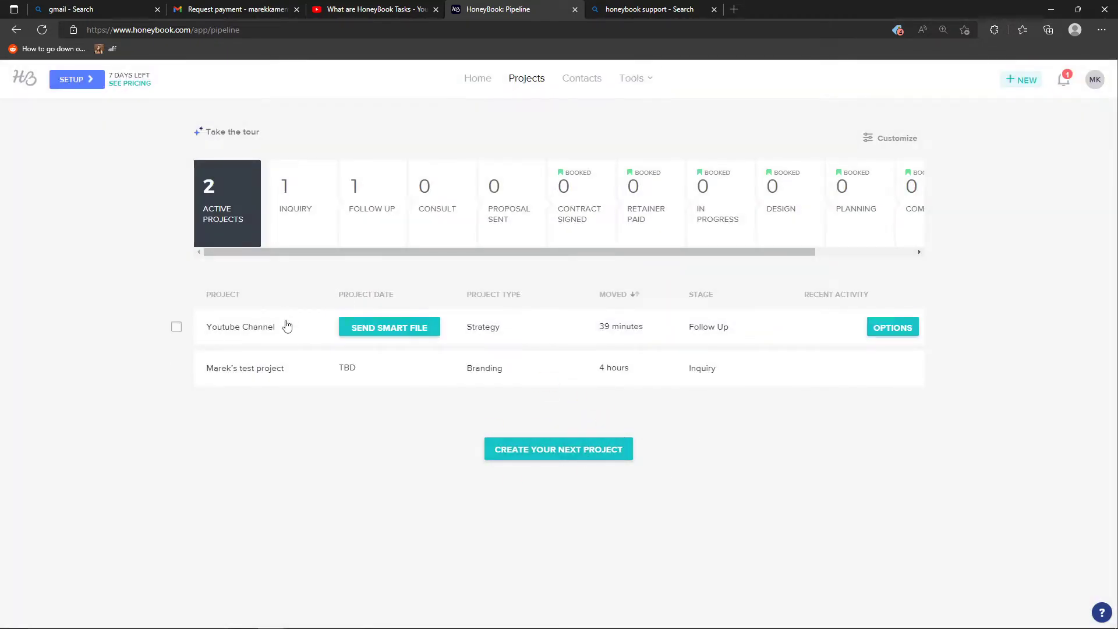
pyautogui.click(239, 328)
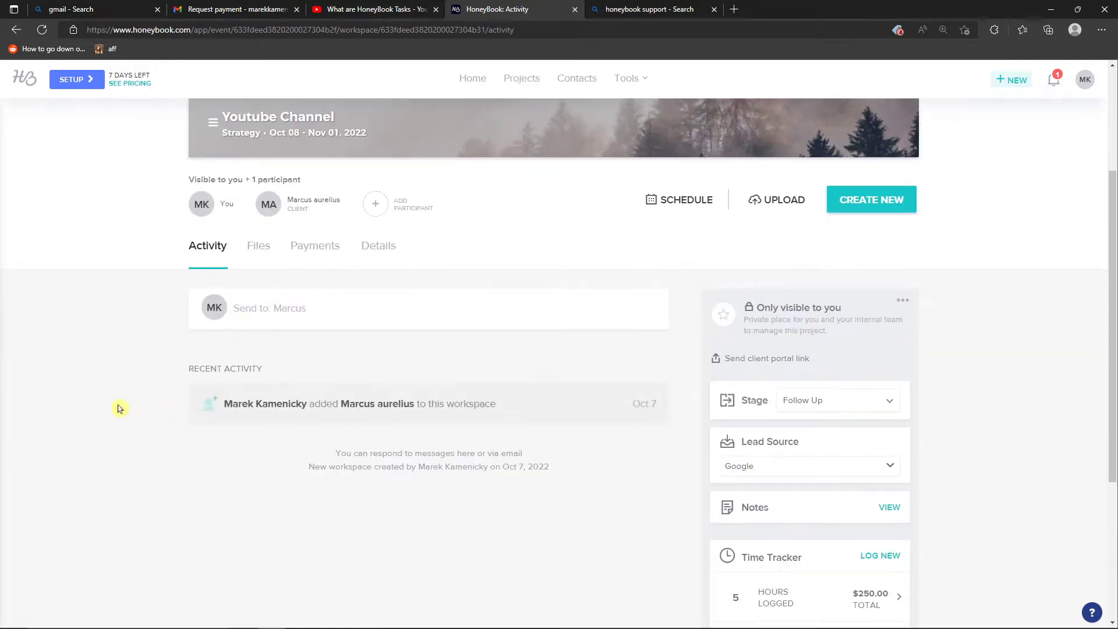
pyautogui.click(870, 210)
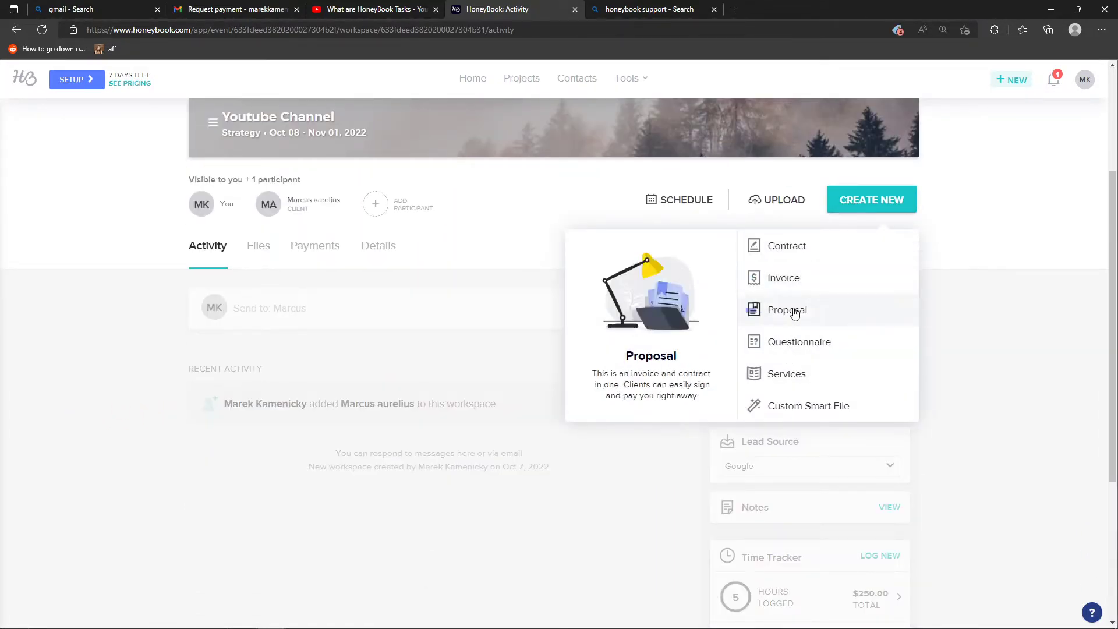
# - Create a new Contract smart file and scroll through the Template Gallery's ready-made templates
pyautogui.click(807, 252)
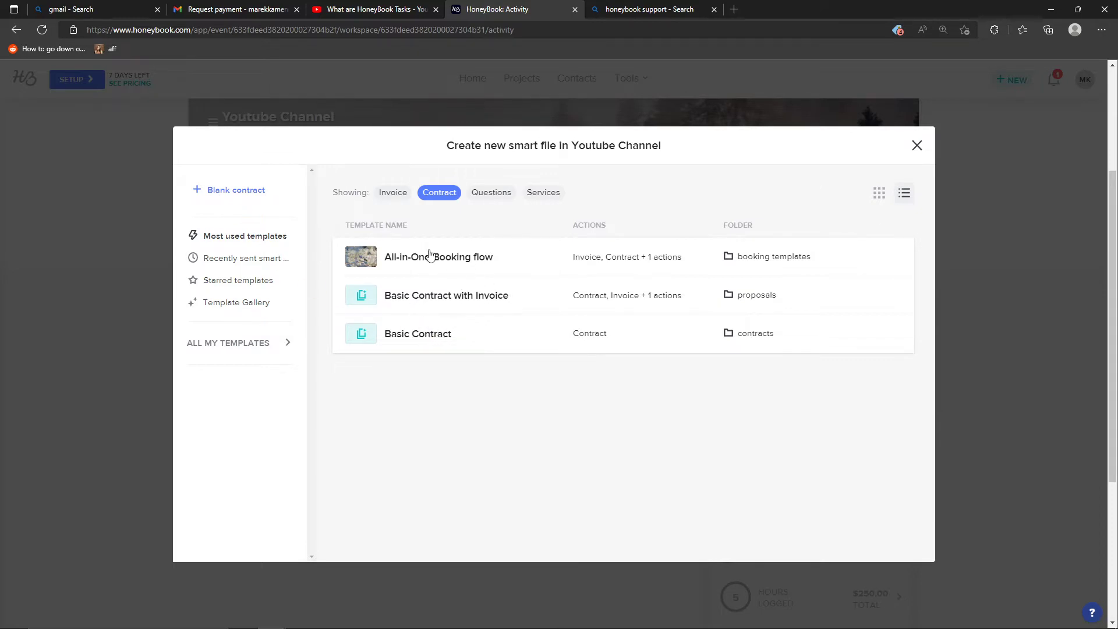
pyautogui.click(219, 300)
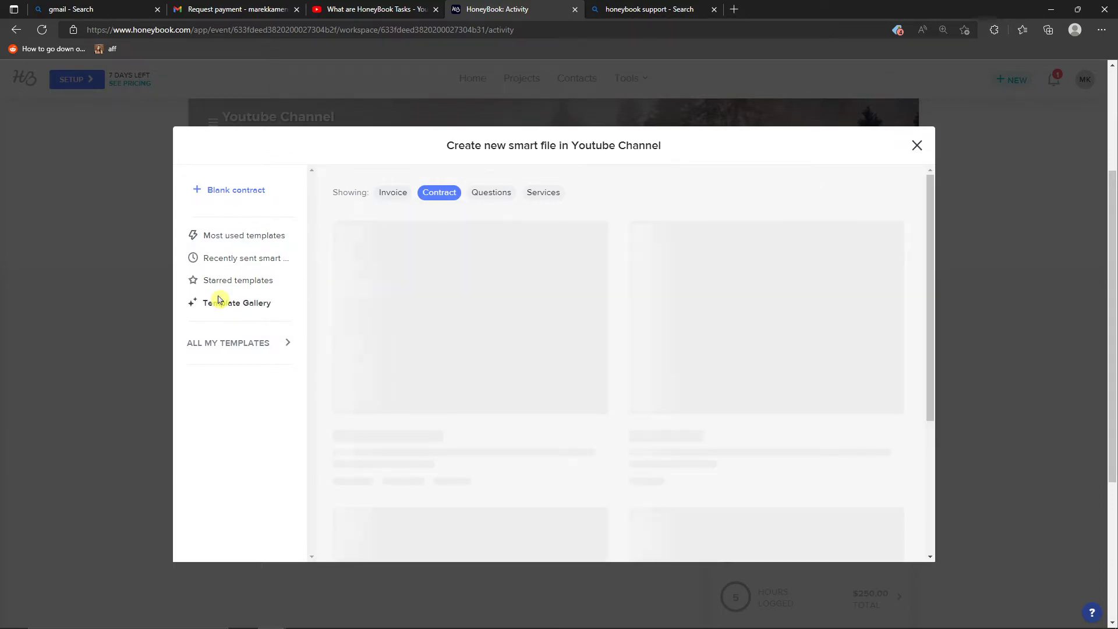
pyautogui.scroll(-4, 493, 365)
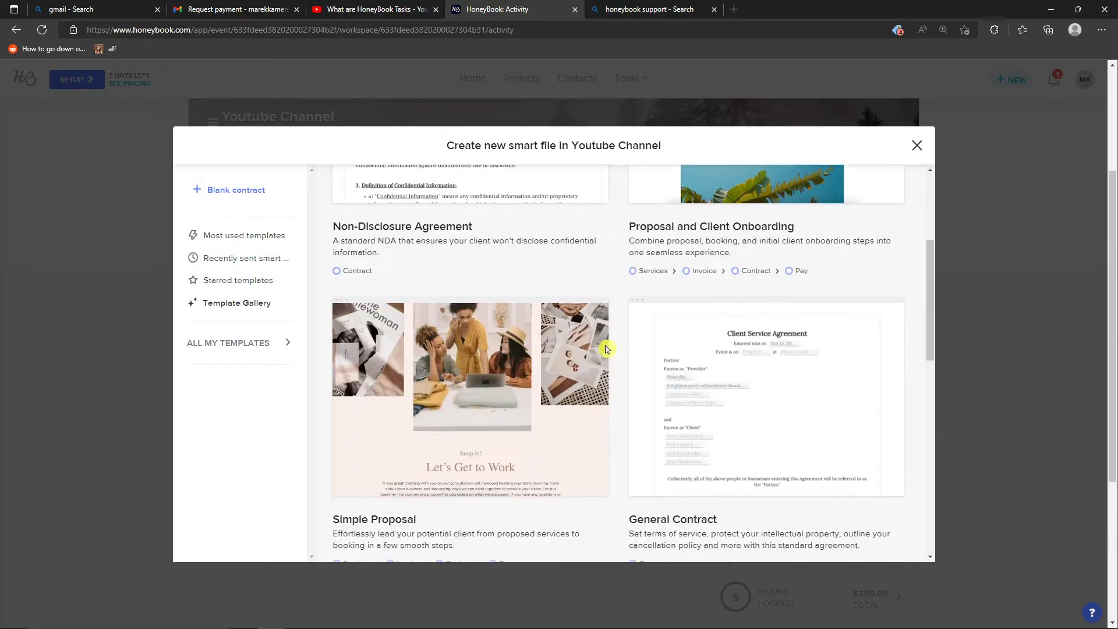
pyautogui.scroll(-3, 606, 349)
pyautogui.scroll(6, 606, 349)
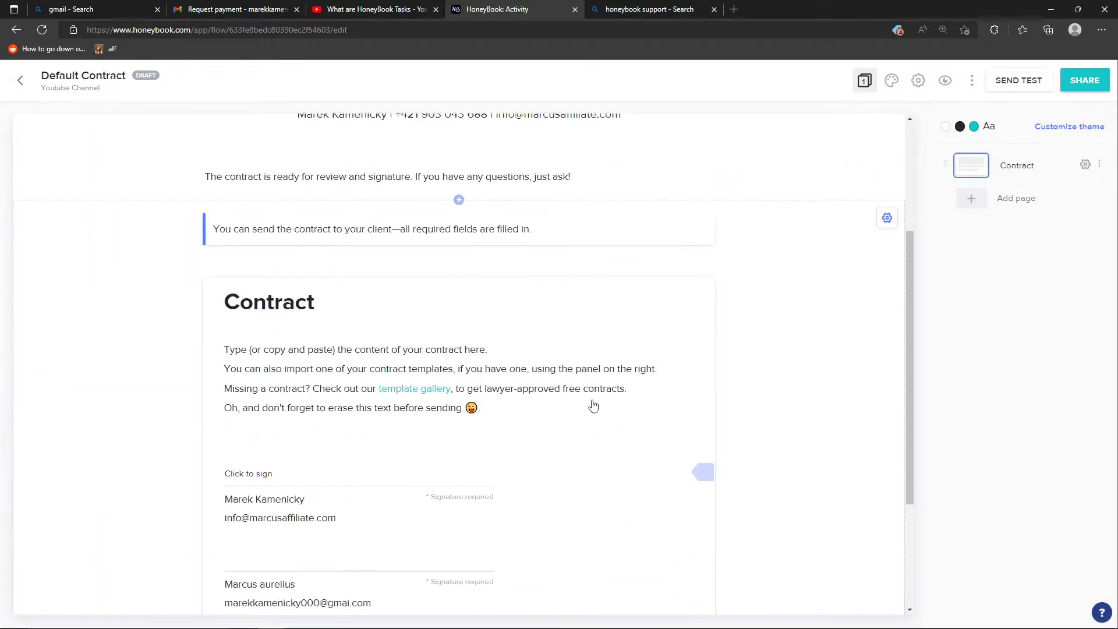
# - Insert an empty section above the Default Contract's company header, cancelling the block chooser
pyautogui.scroll(5, 534, 388)
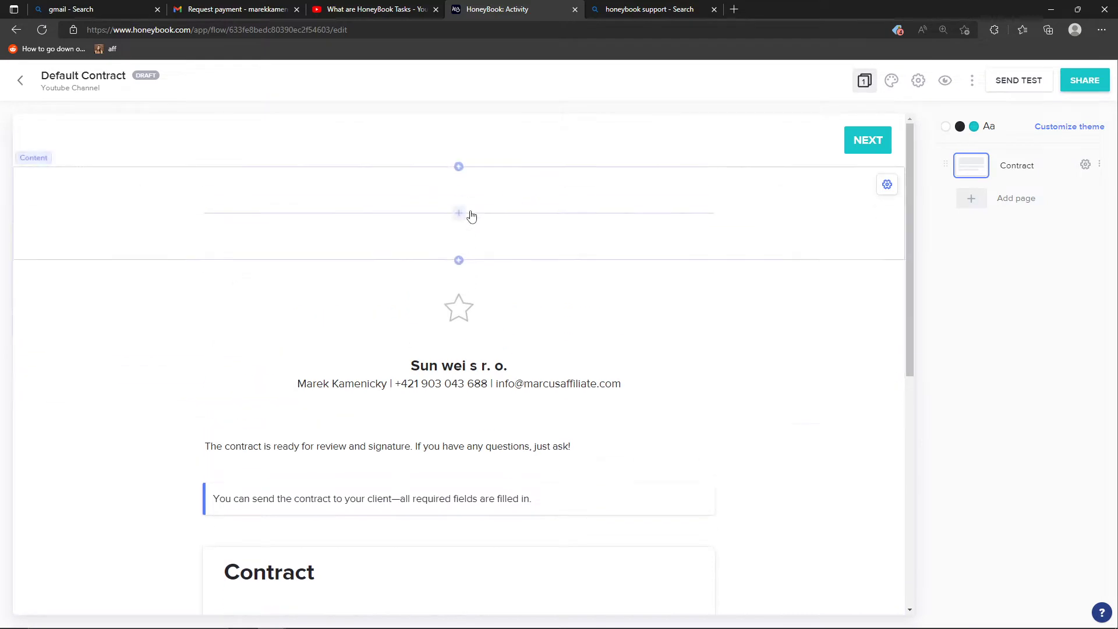
pyautogui.click(459, 188)
pyautogui.click(458, 260)
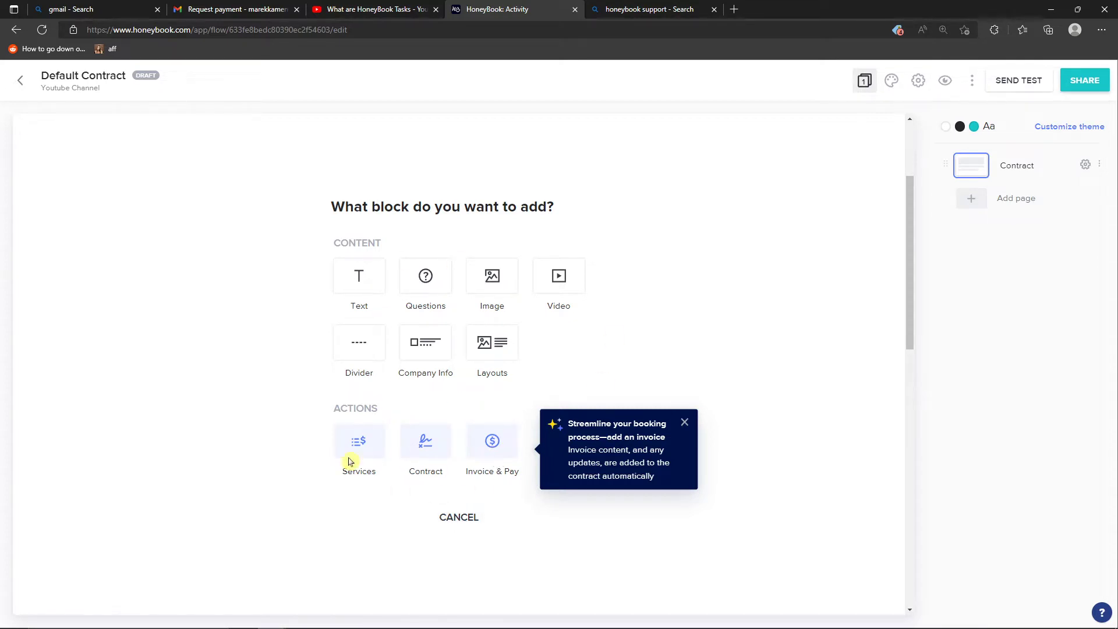
pyautogui.click(460, 520)
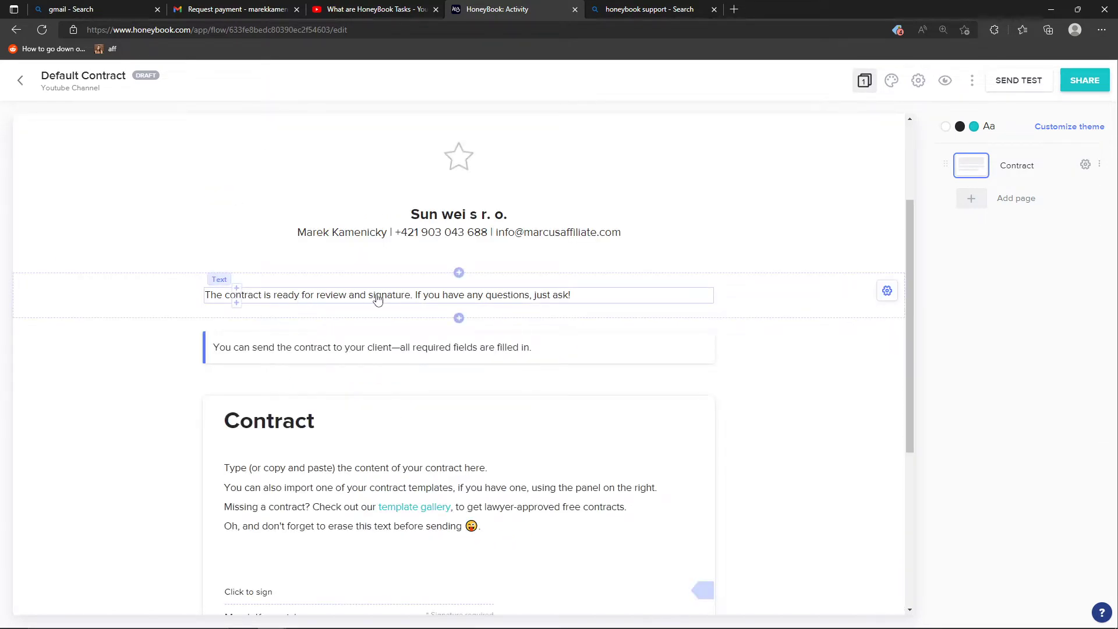
# - Delete the 'The contract is ready for review and signature' text block and scroll through the draft
pyautogui.click(495, 298)
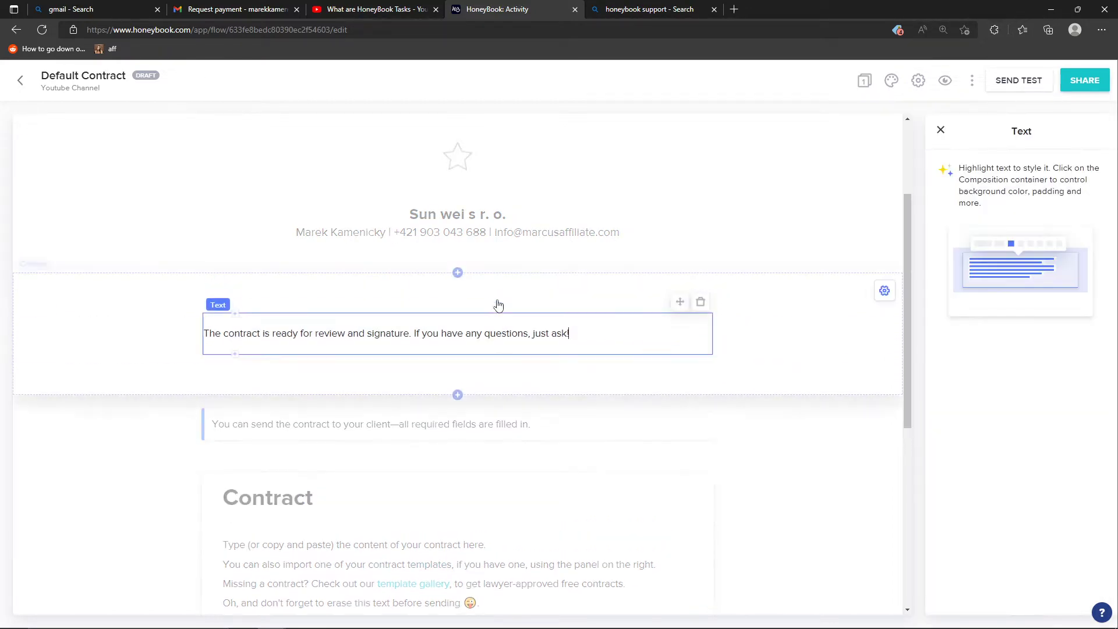
pyautogui.click(701, 303)
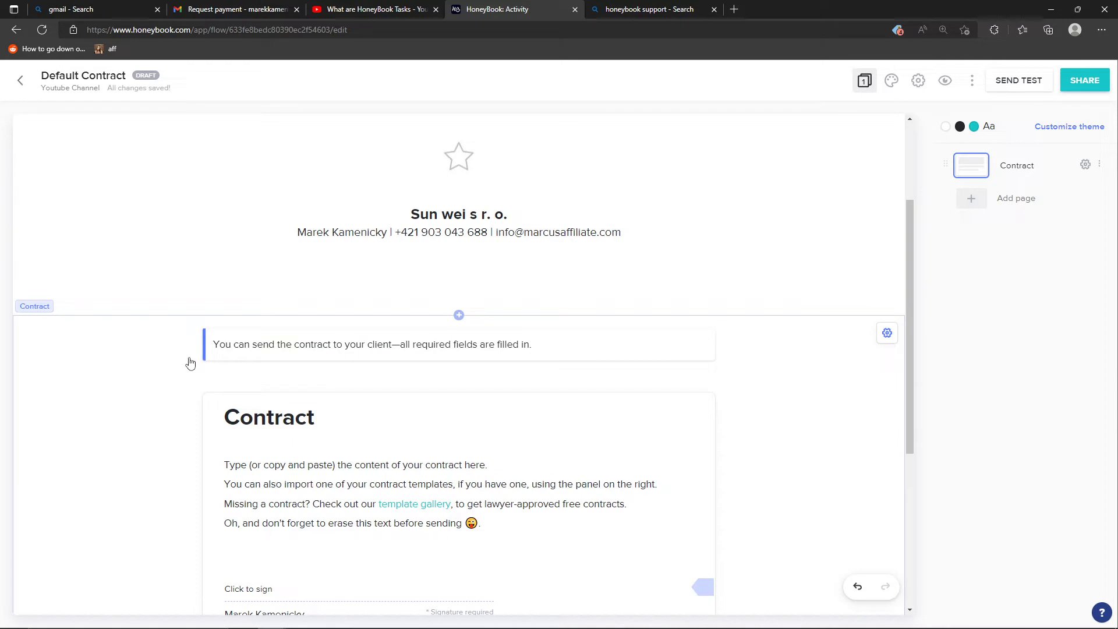
pyautogui.scroll(2, 459, 532)
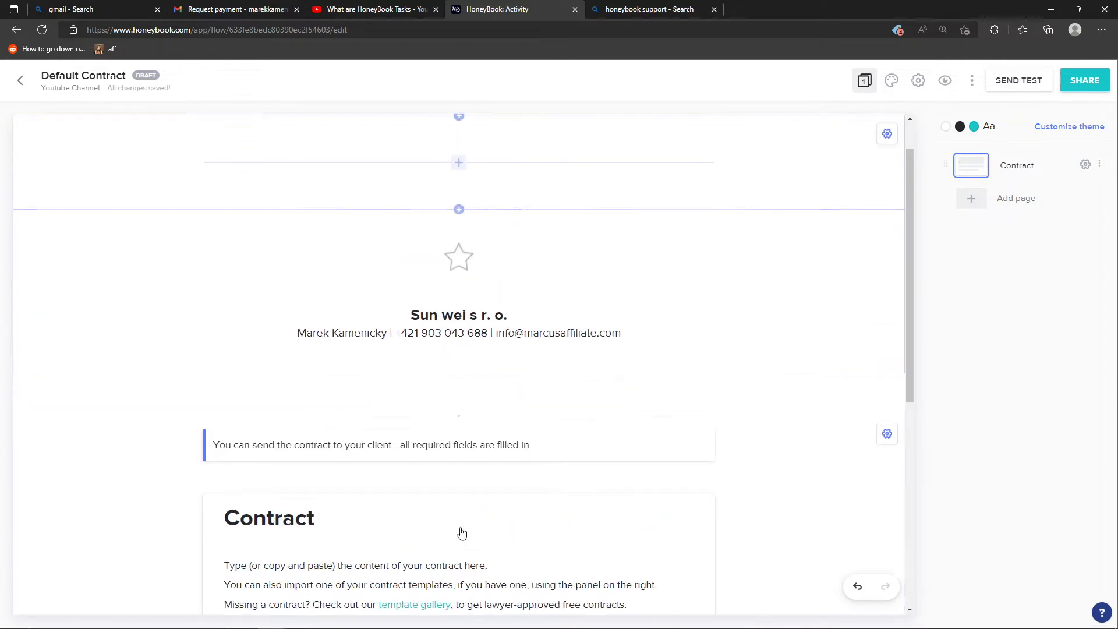
pyautogui.scroll(-1, 364, 353)
pyautogui.scroll(-2, 365, 353)
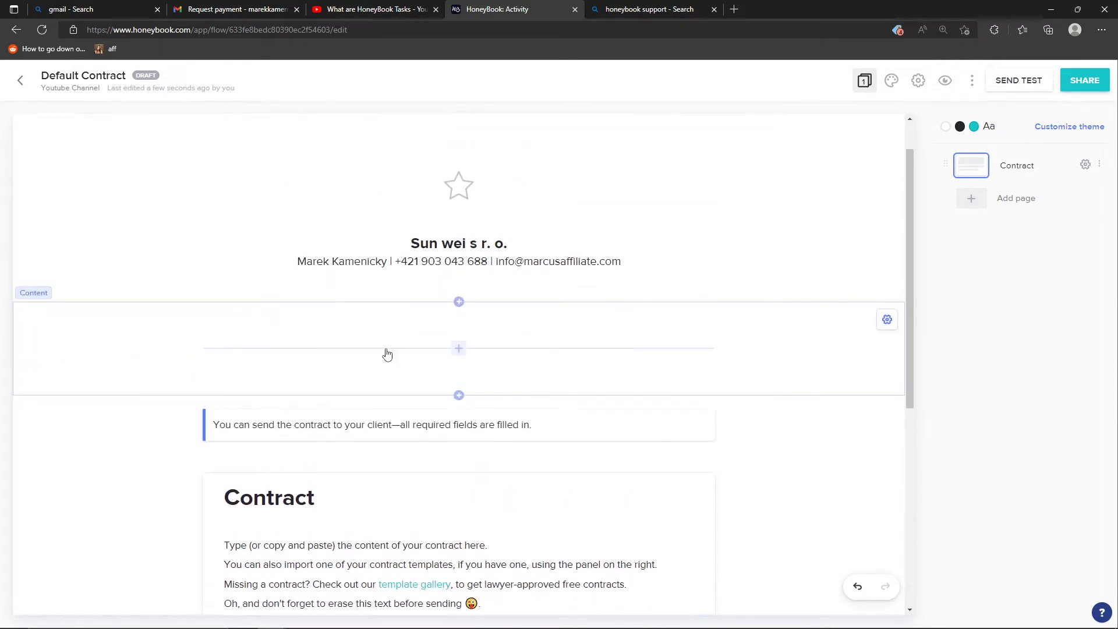
pyautogui.scroll(-3, 385, 357)
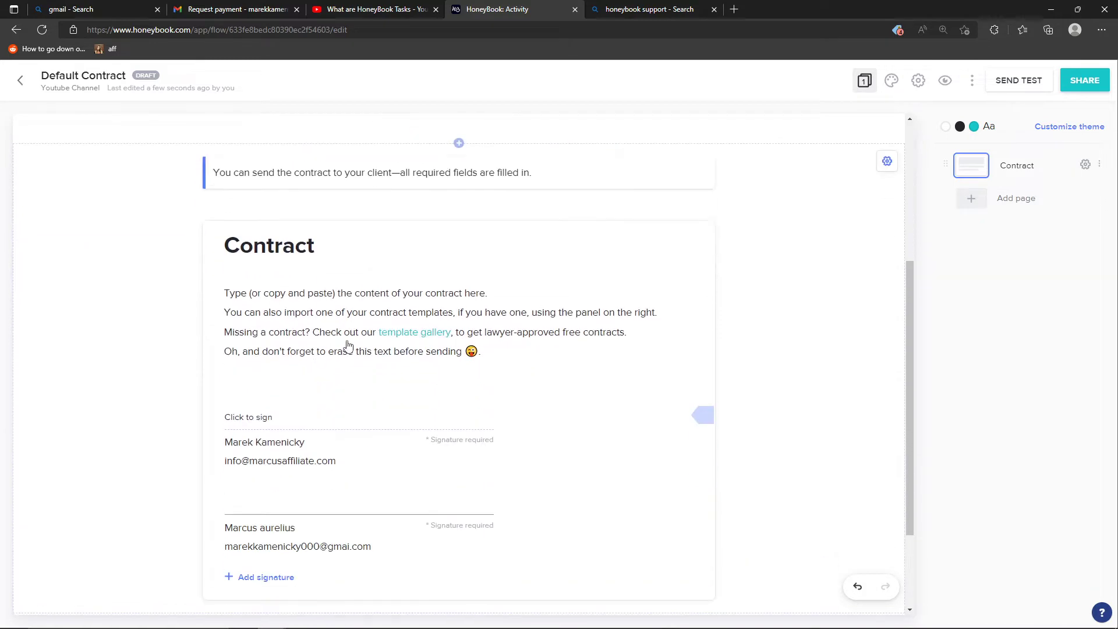
pyautogui.scroll(-2, 348, 345)
pyautogui.scroll(2, 347, 347)
# - Bold the four placeholder lines under the Contract heading, then follow the template gallery link
pyautogui.click(292, 304)
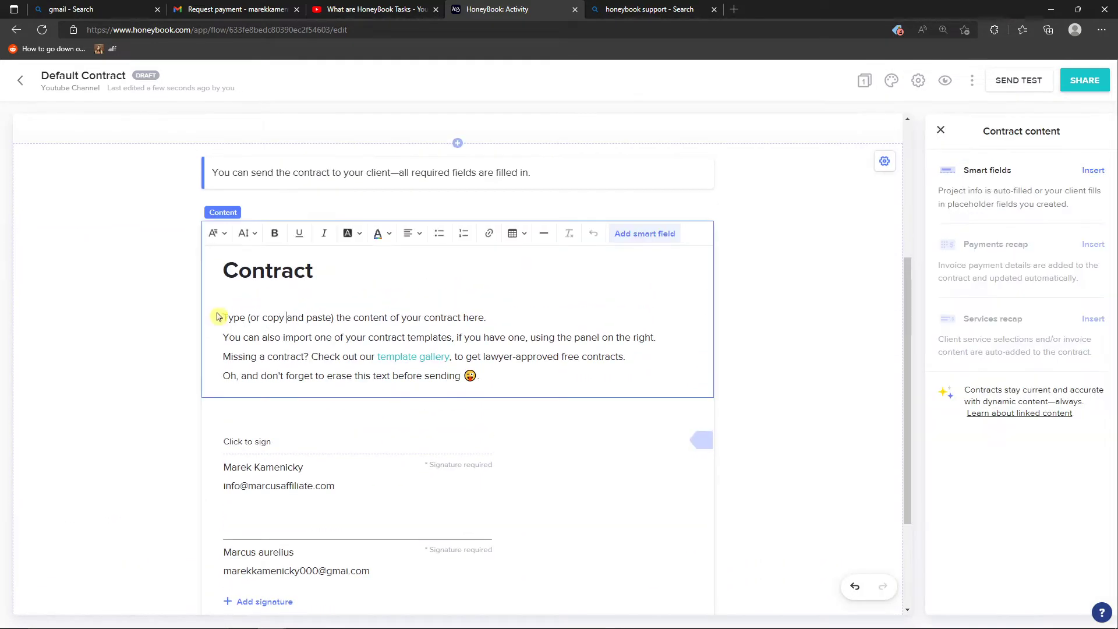
pyautogui.moveTo(232, 317); pyautogui.dragTo(541, 373)
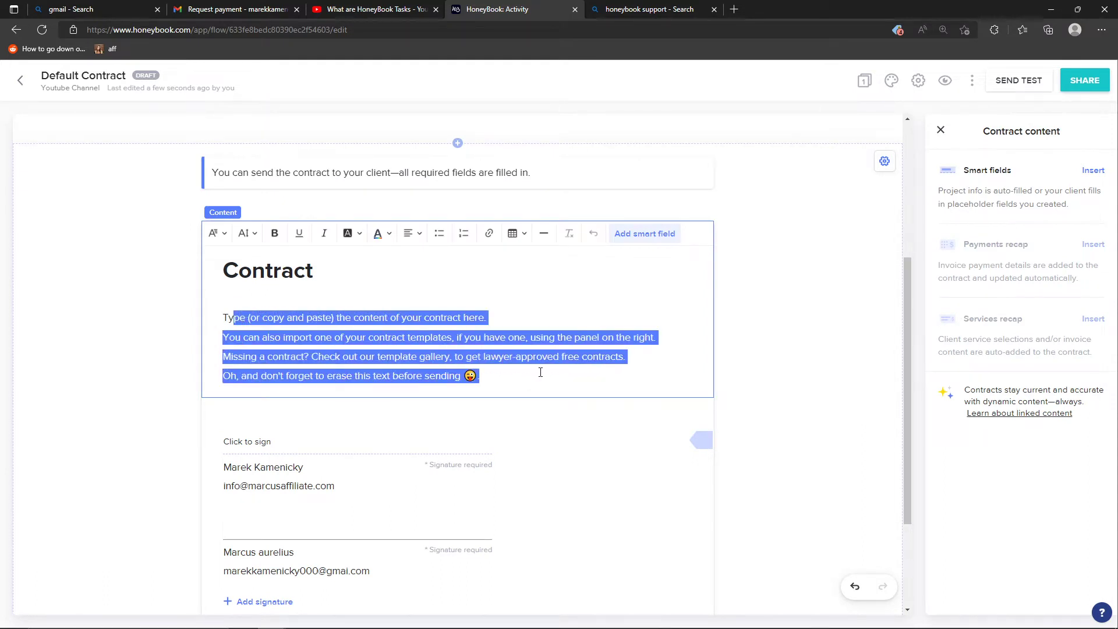
pyautogui.click(274, 236)
pyautogui.click(280, 314)
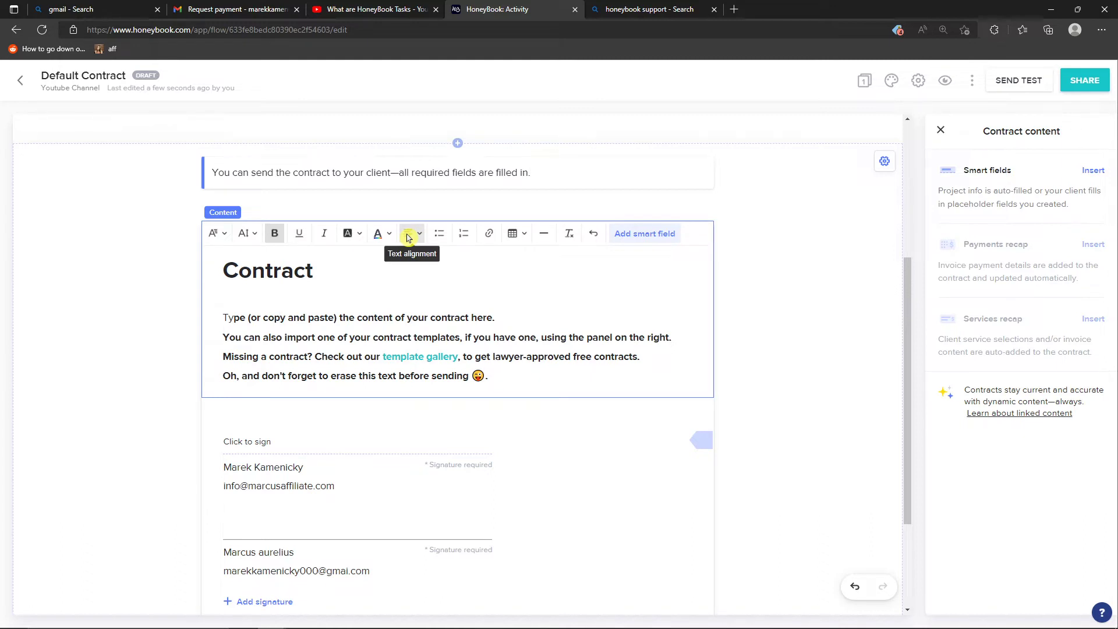
pyautogui.click(440, 363)
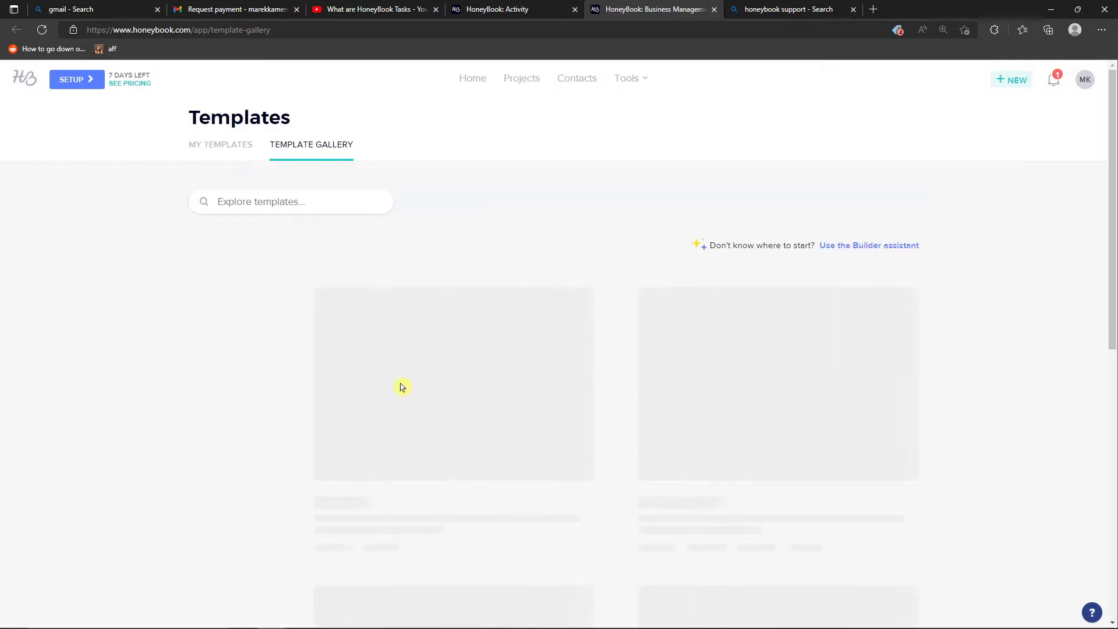
# - Filter the Template Gallery to Contracts and preview the Design Contract template
pyautogui.scroll(-4, 365, 393)
pyautogui.scroll(4, 365, 393)
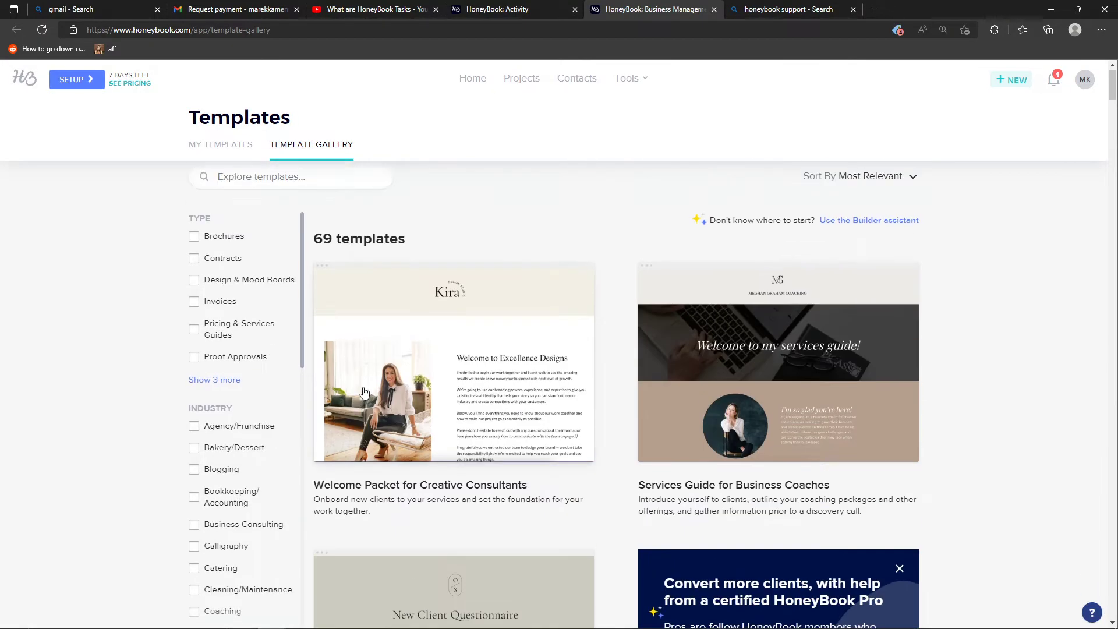
pyautogui.click(221, 284)
pyautogui.scroll(-4, 624, 397)
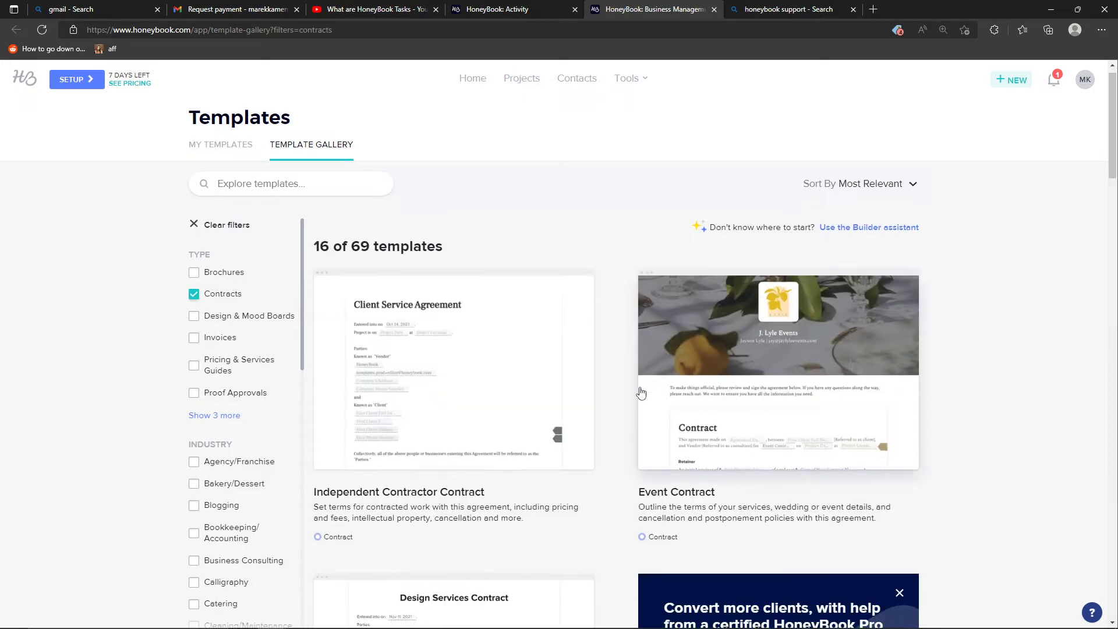
pyautogui.scroll(-2, 624, 397)
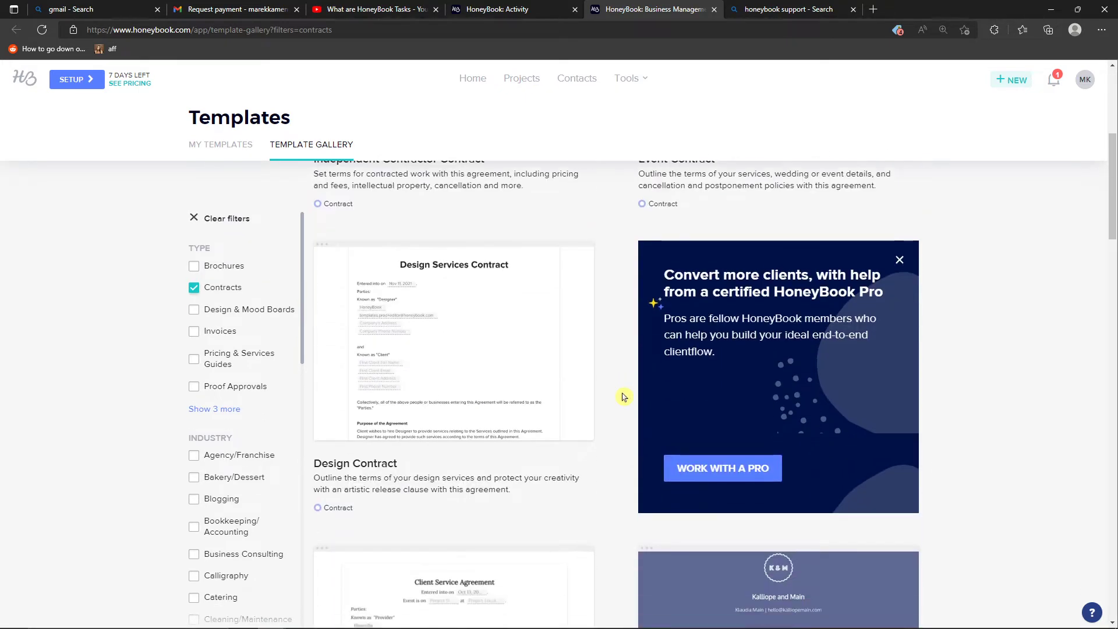
pyautogui.click(511, 377)
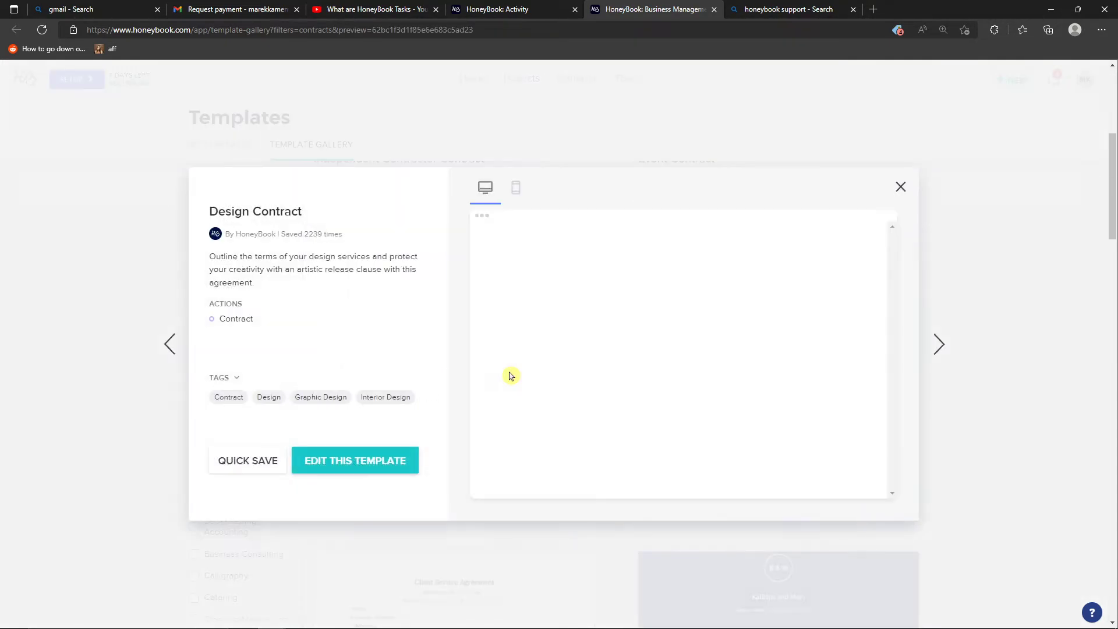
pyautogui.scroll(-5, 621, 353)
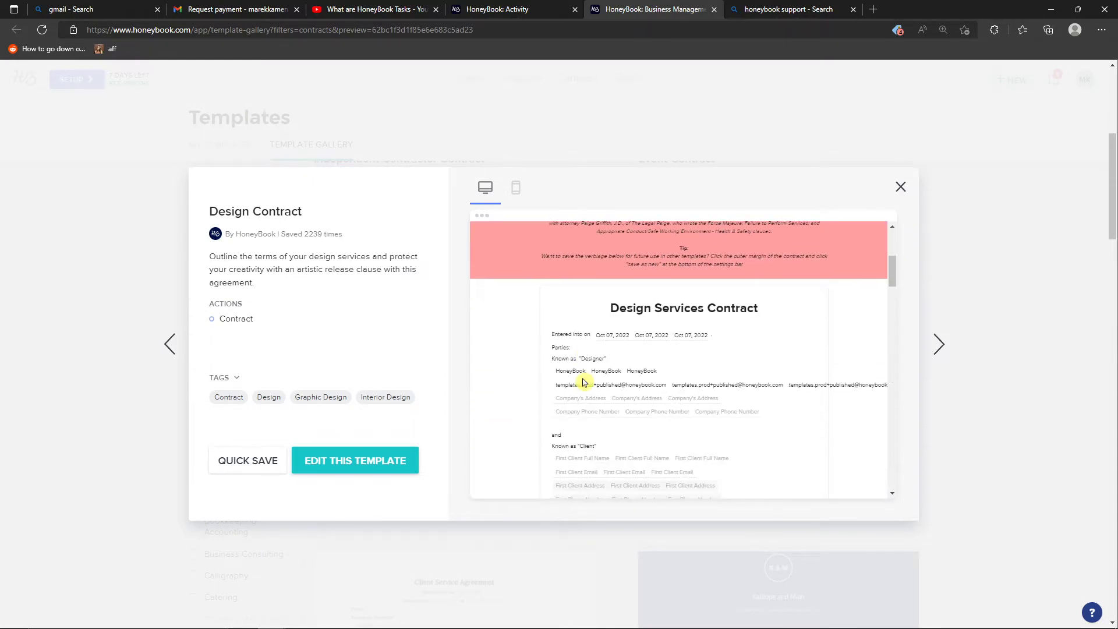
pyautogui.scroll(-1, 526, 396)
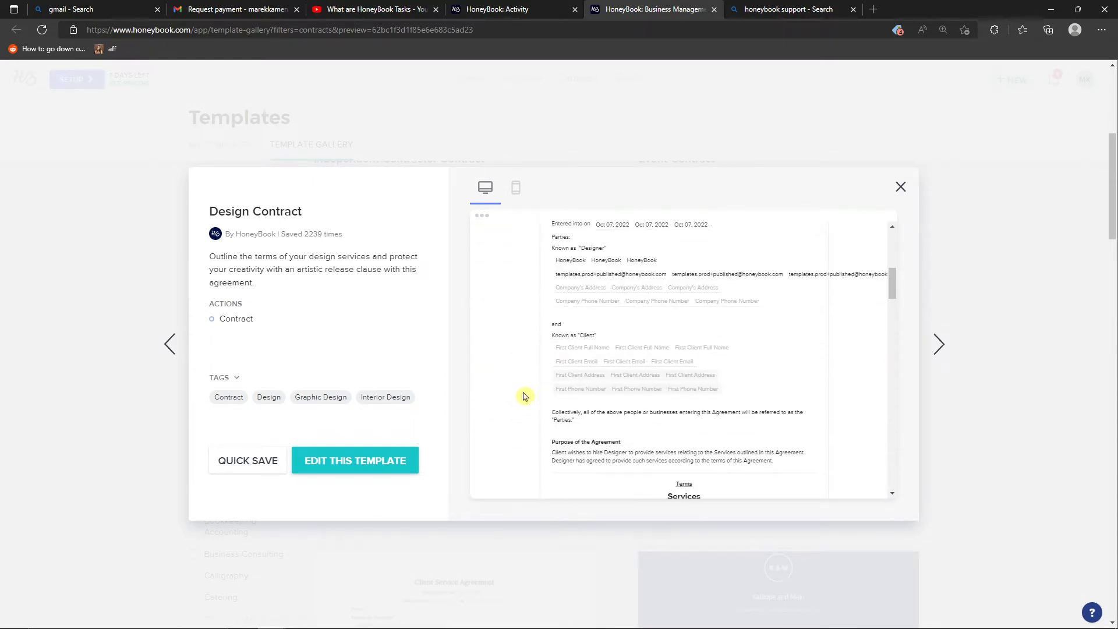
pyautogui.scroll(-1, 524, 396)
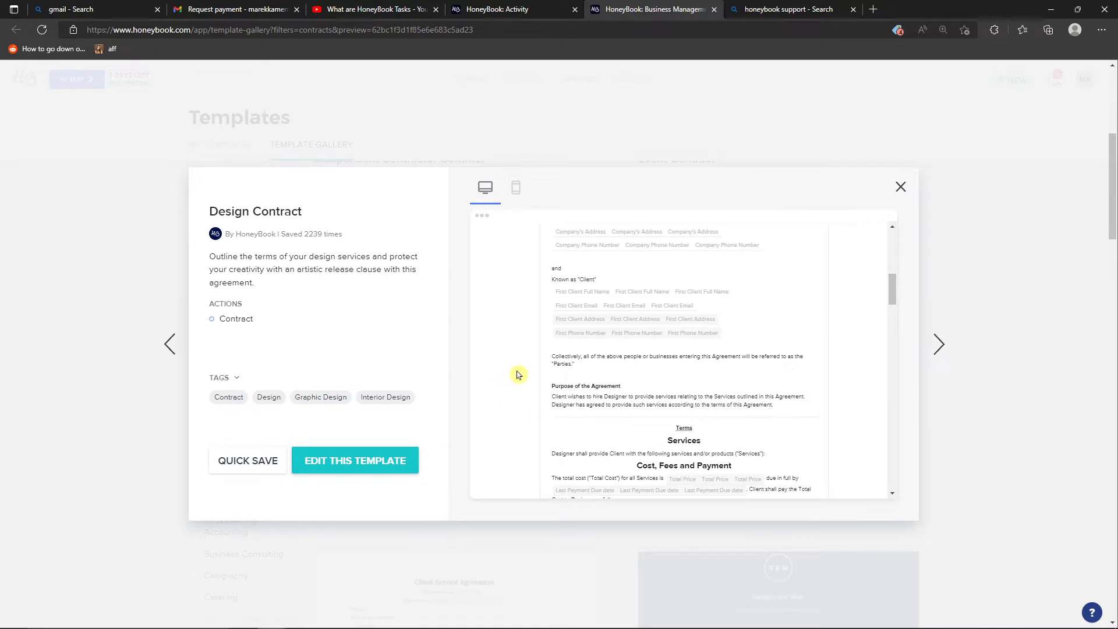
pyautogui.scroll(-1, 519, 374)
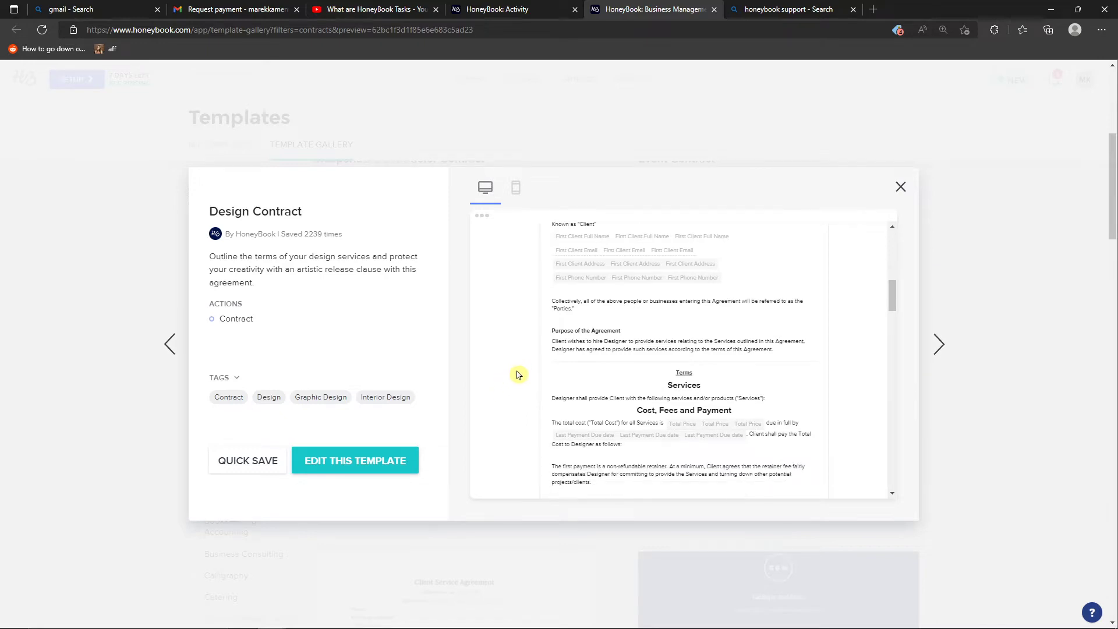
# - Return to the Default Contract draft and select its contract section to view its settings
pyautogui.click(490, 9)
pyautogui.click(168, 494)
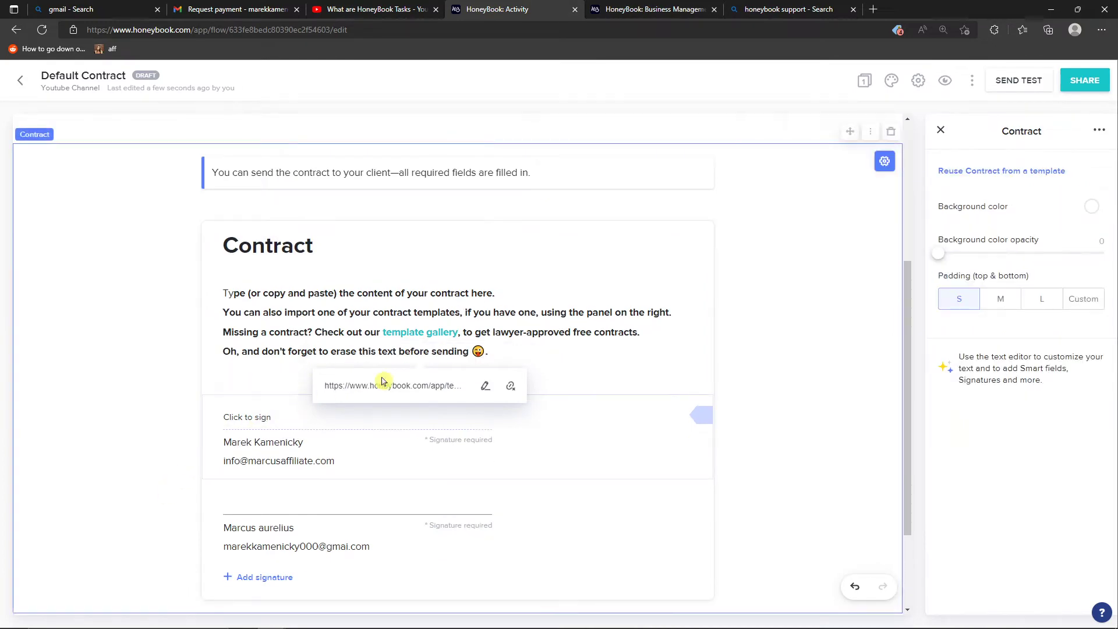
pyautogui.scroll(-2, 270, 474)
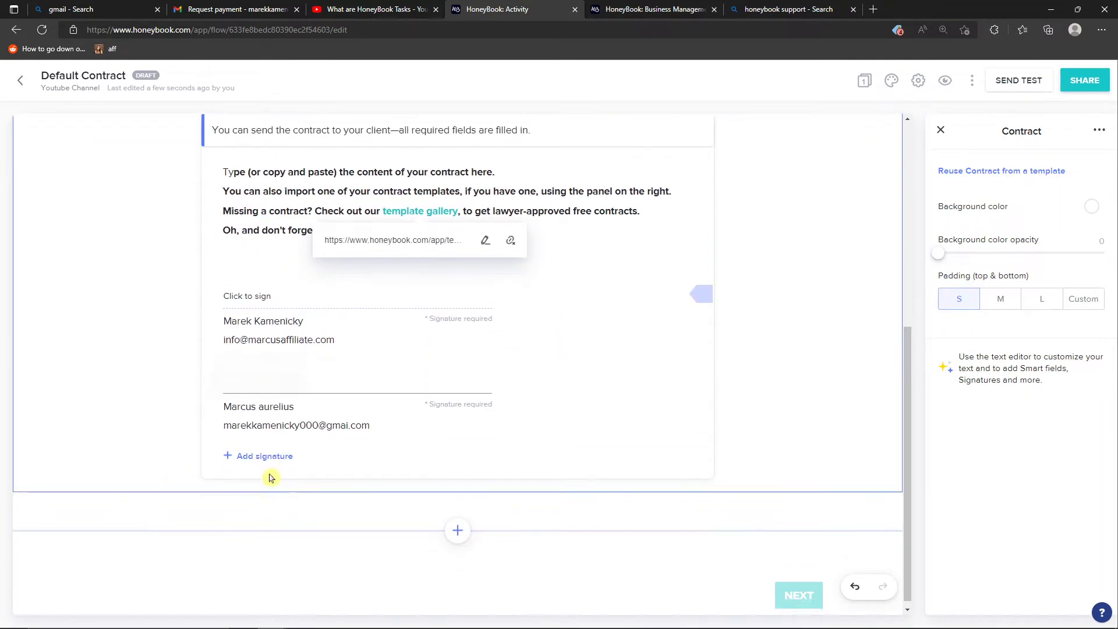
pyautogui.scroll(1, 375, 350)
# - Check the Assign to options of both signature blocks, then reopen the contract text for editing
pyautogui.click(509, 333)
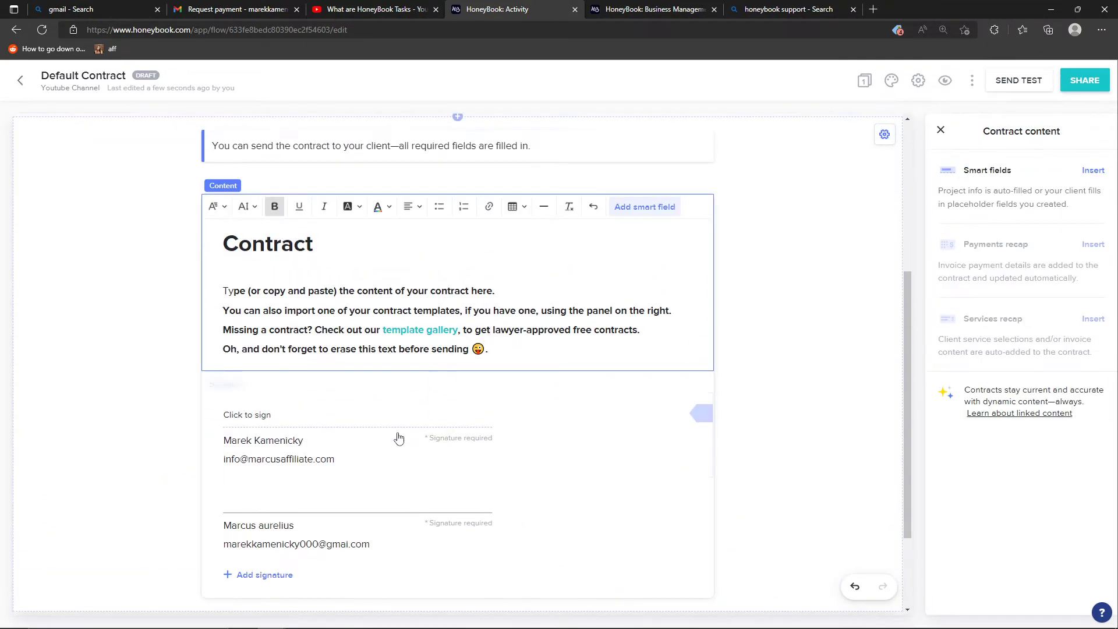
pyautogui.click(313, 336)
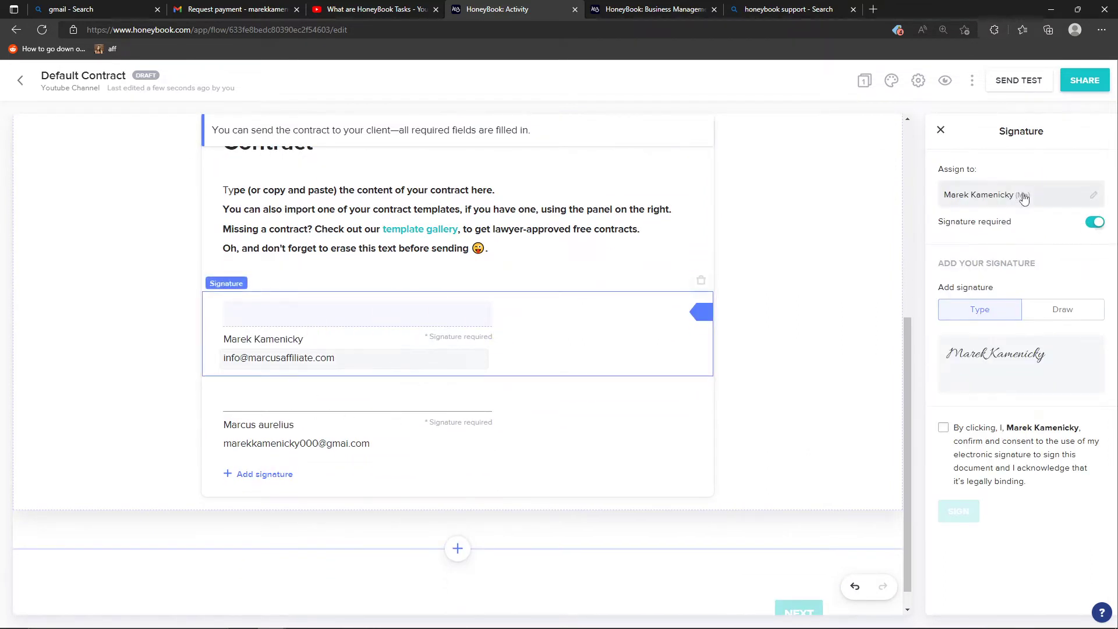
pyautogui.click(293, 441)
pyautogui.click(1042, 195)
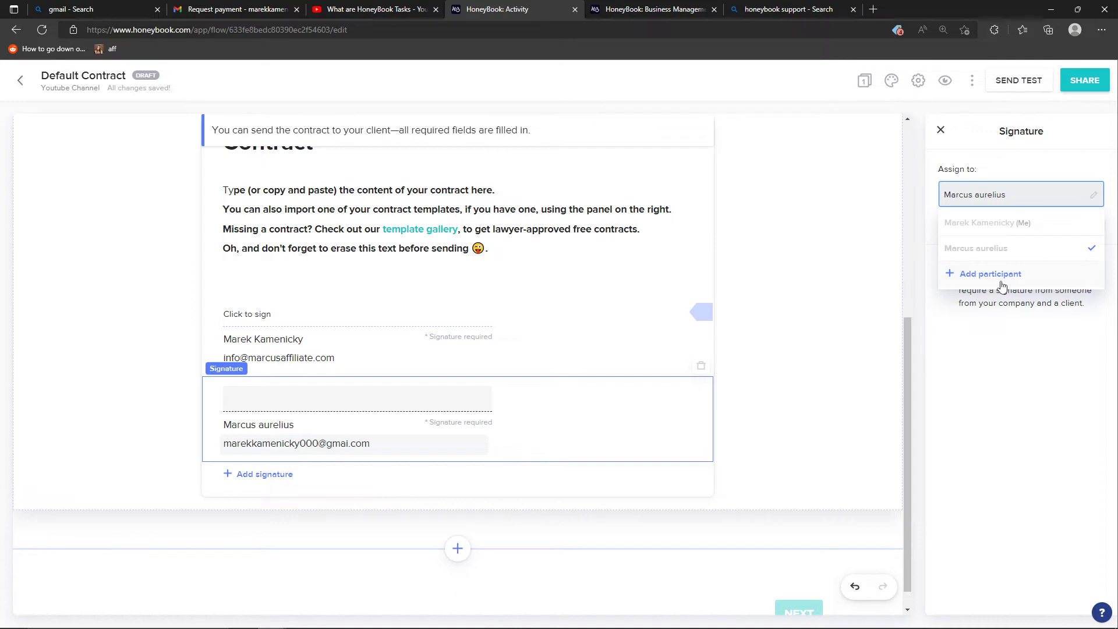
pyautogui.click(651, 276)
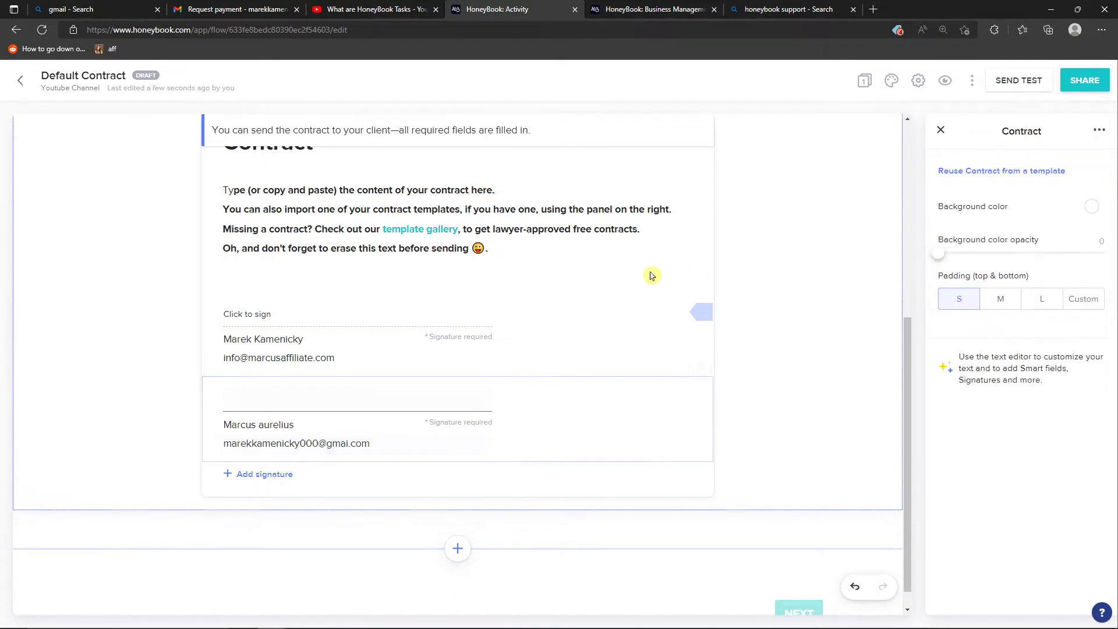
pyautogui.click(585, 258)
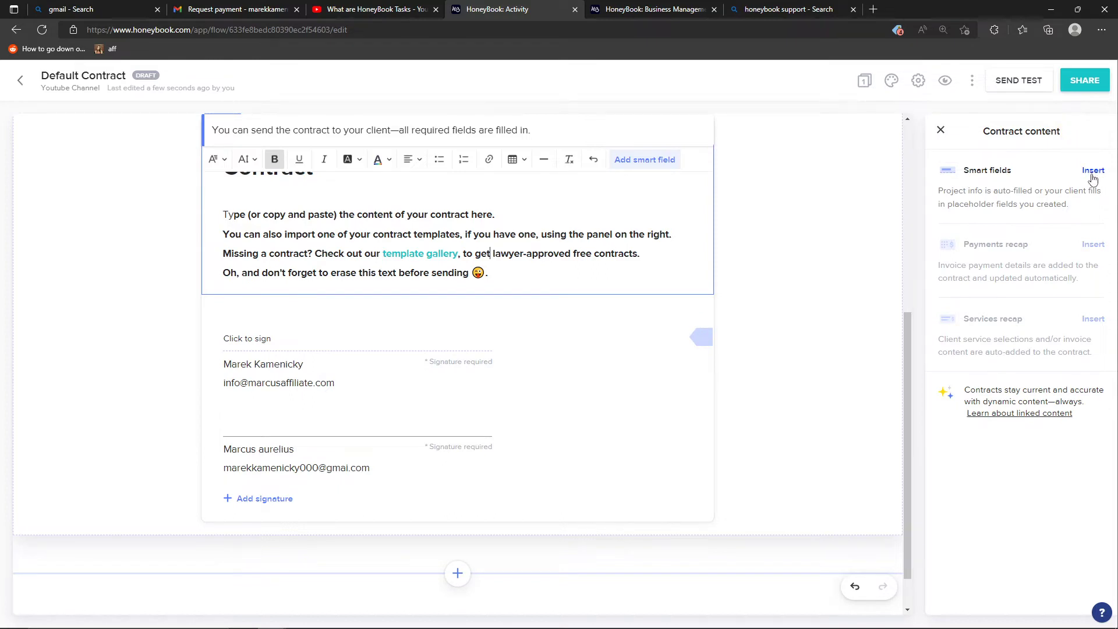
# - Insert a blank smart field after the contract text, pushed below new unbolded blank lines, and select it
pyautogui.click(784, 284)
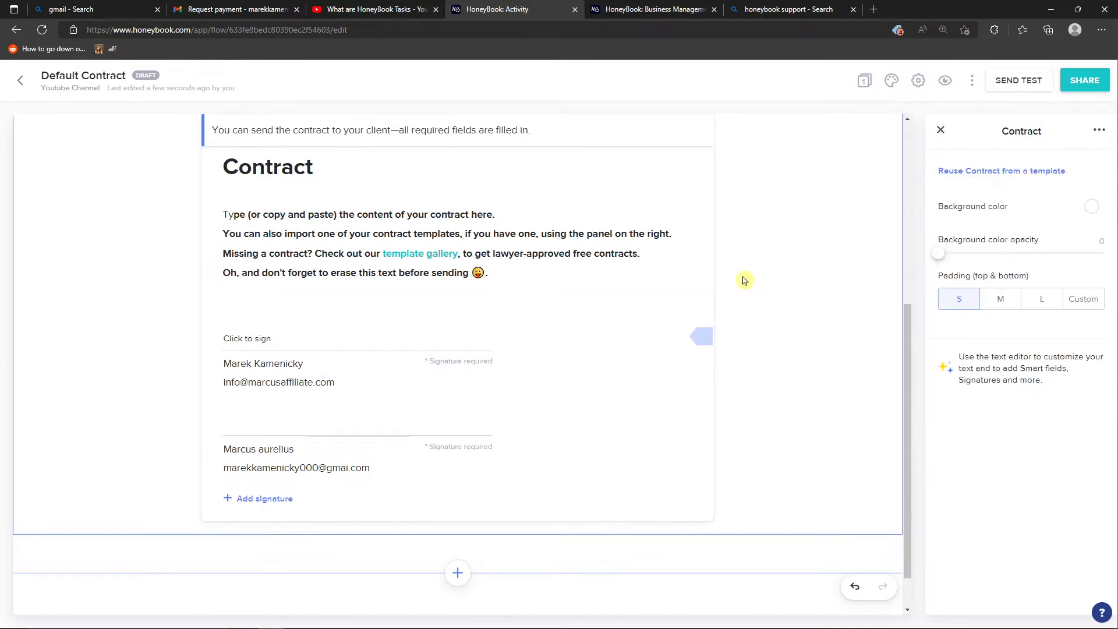
pyautogui.click(431, 273)
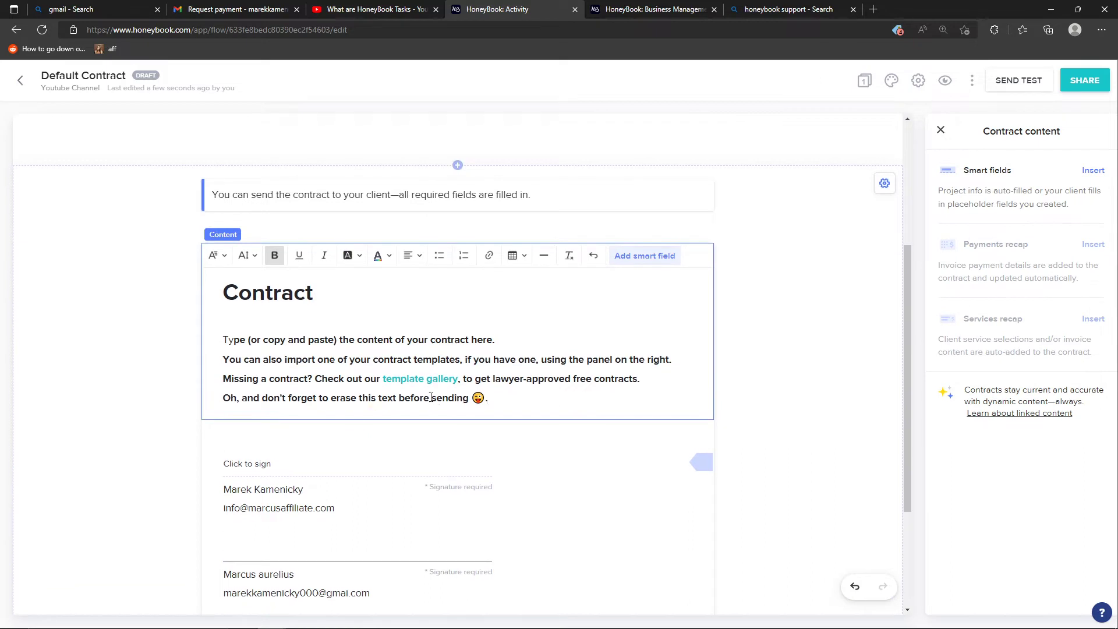
pyautogui.click(1093, 171)
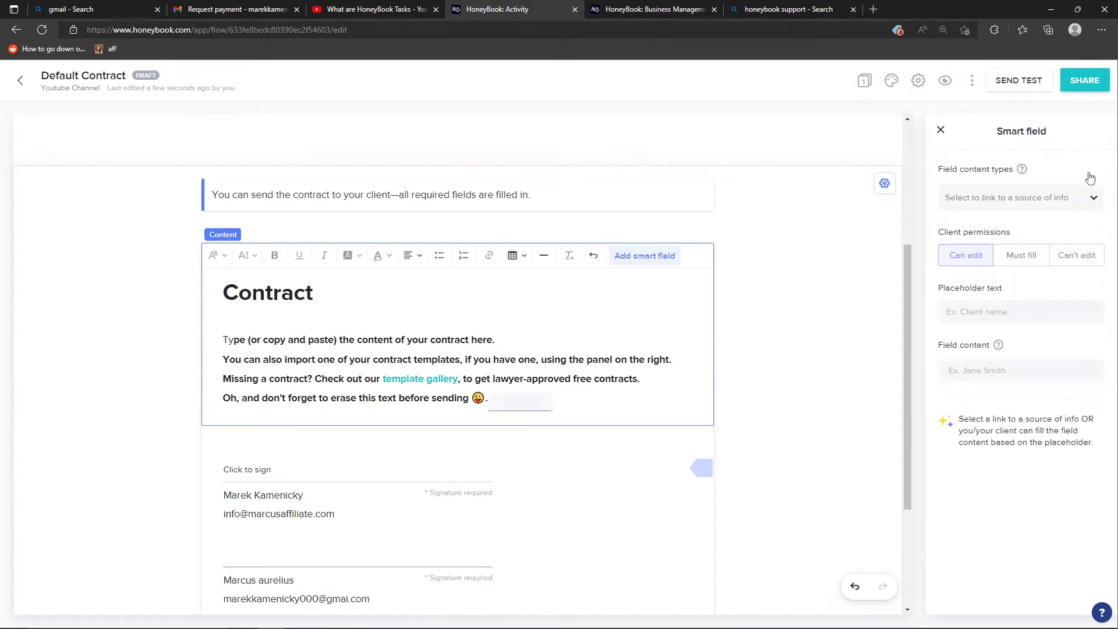
pyautogui.click(489, 405)
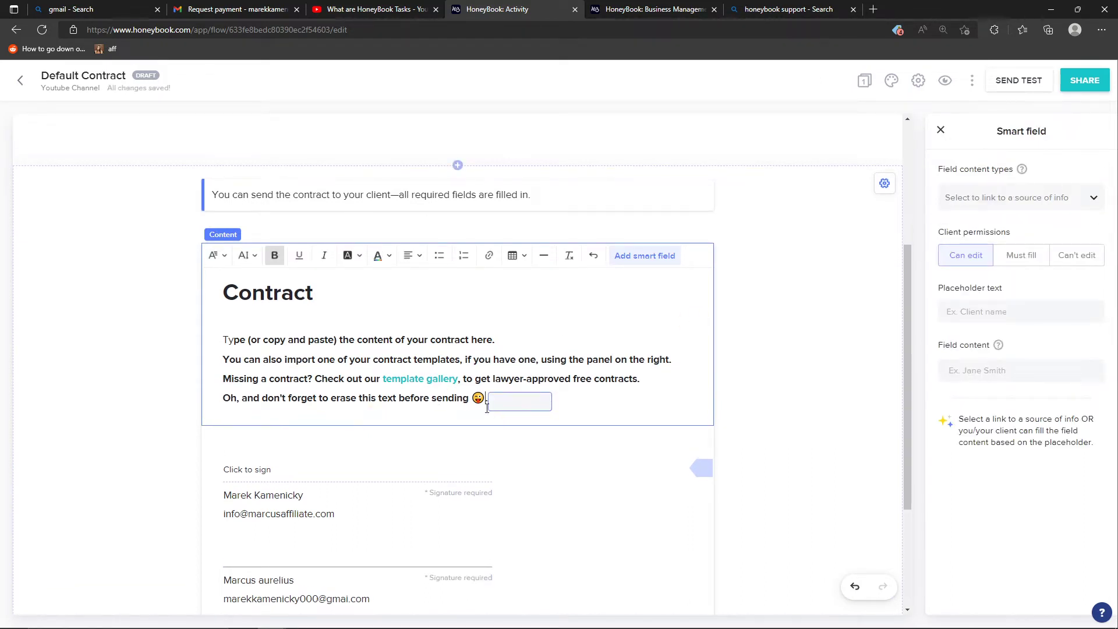
pyautogui.press('Return')
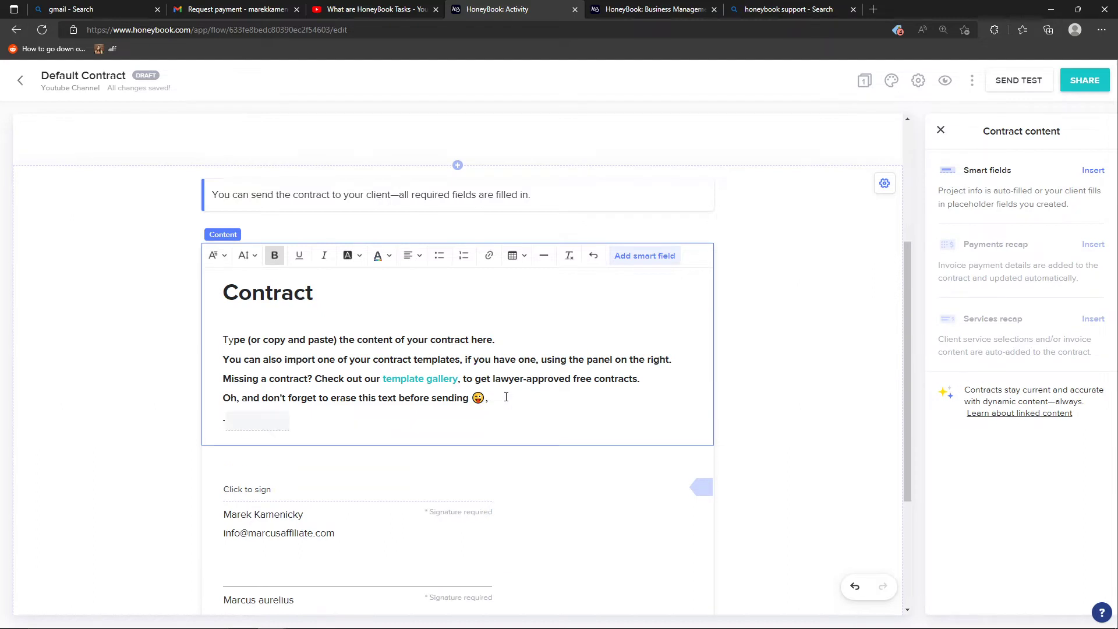
pyautogui.press('Return')
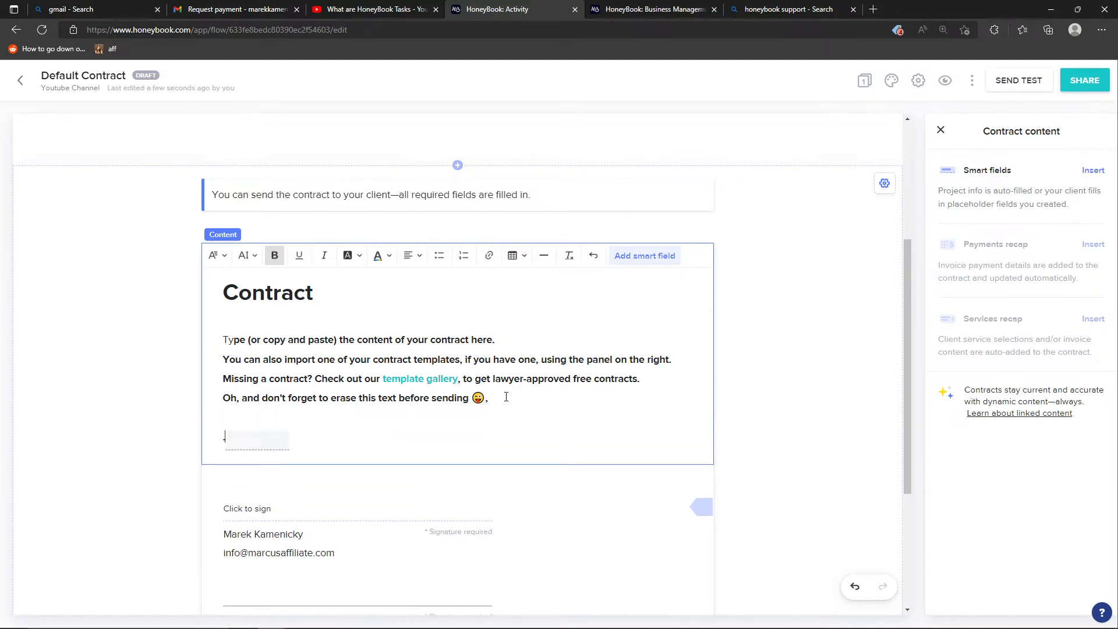
pyautogui.hotkey('ctrl', 'b')
pyautogui.press('Return')
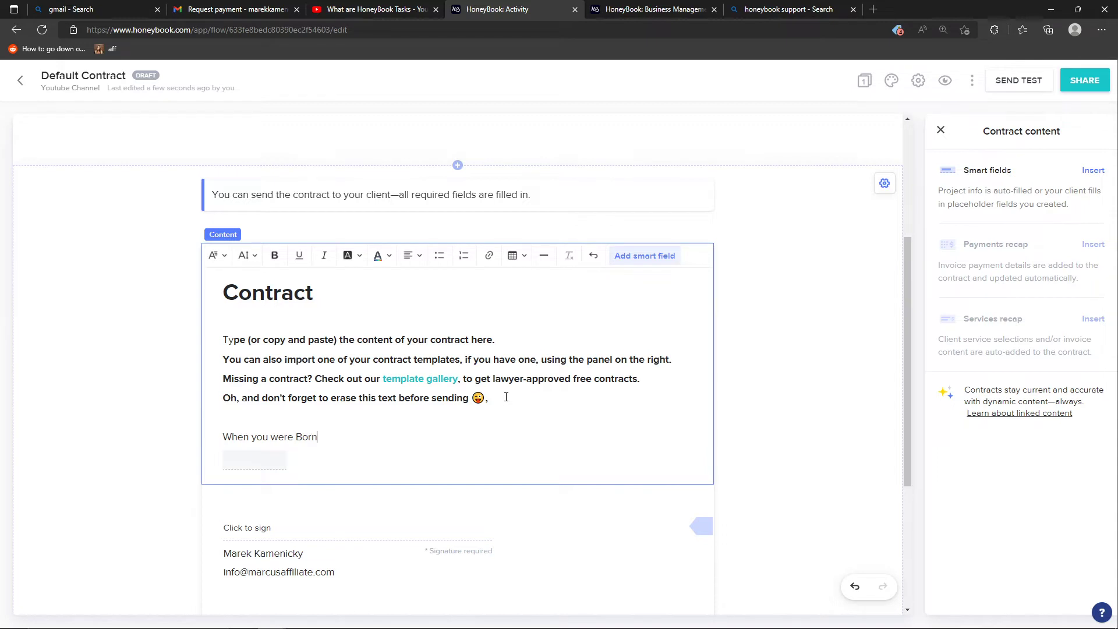
pyautogui.click(267, 467)
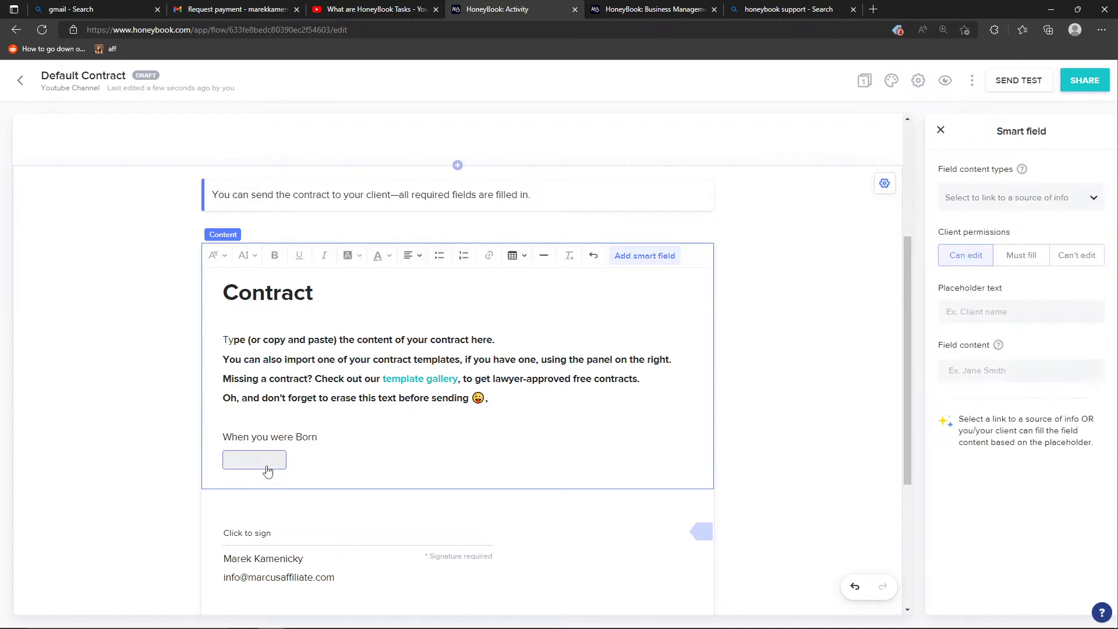
# - Make the smart field client-editable with a sample first name as placeholder text, and save it
pyautogui.click(1049, 208)
pyautogui.click(1049, 210)
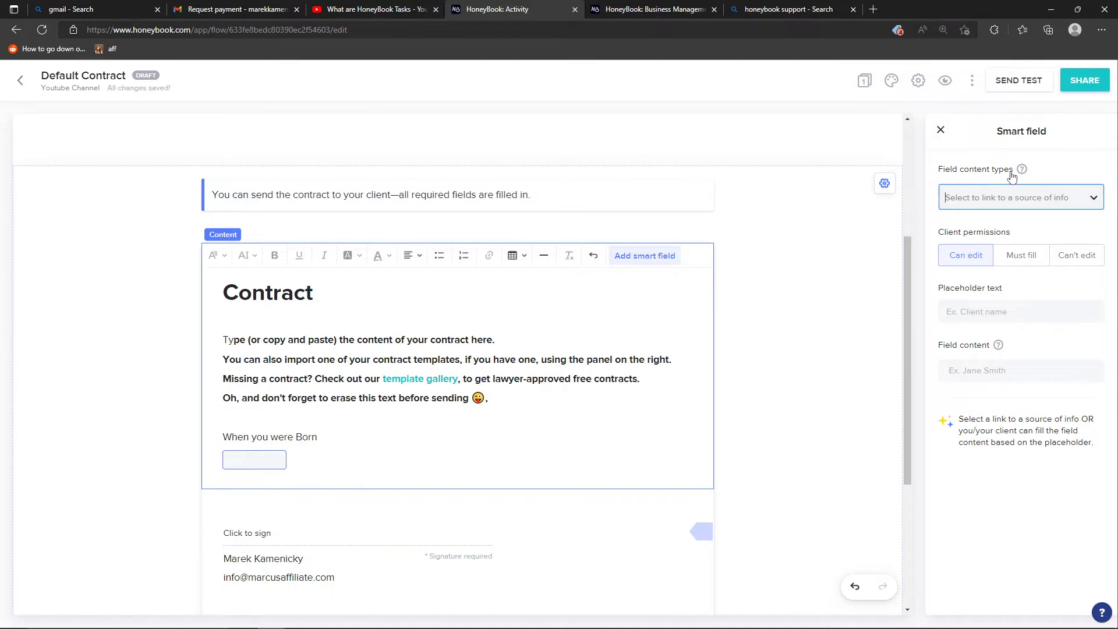
pyautogui.moveTo(1022, 176)
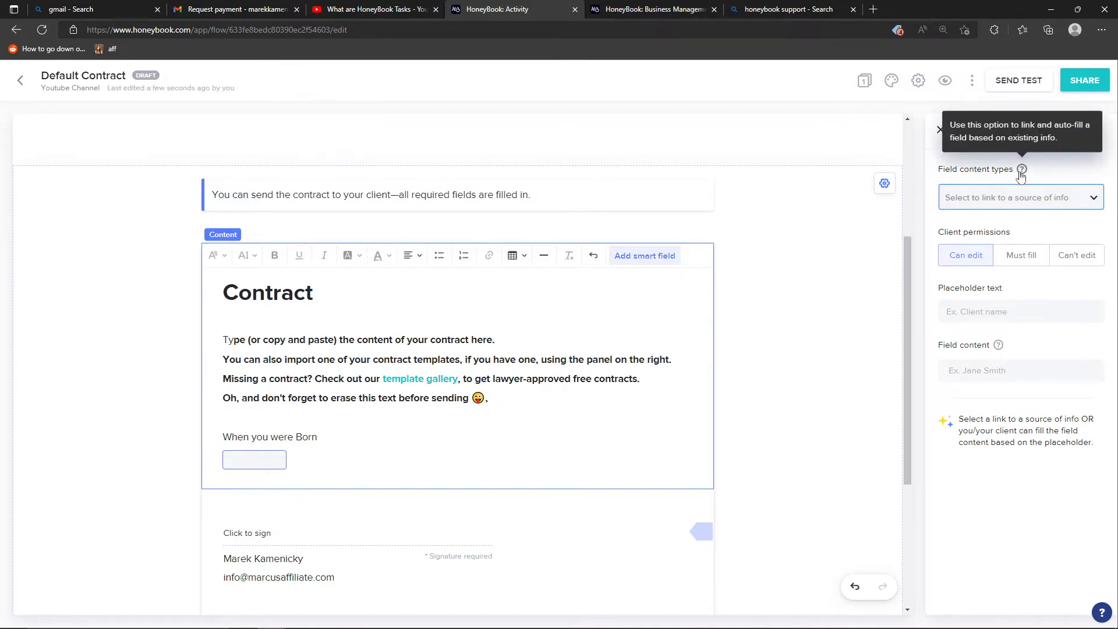
pyautogui.click(1003, 210)
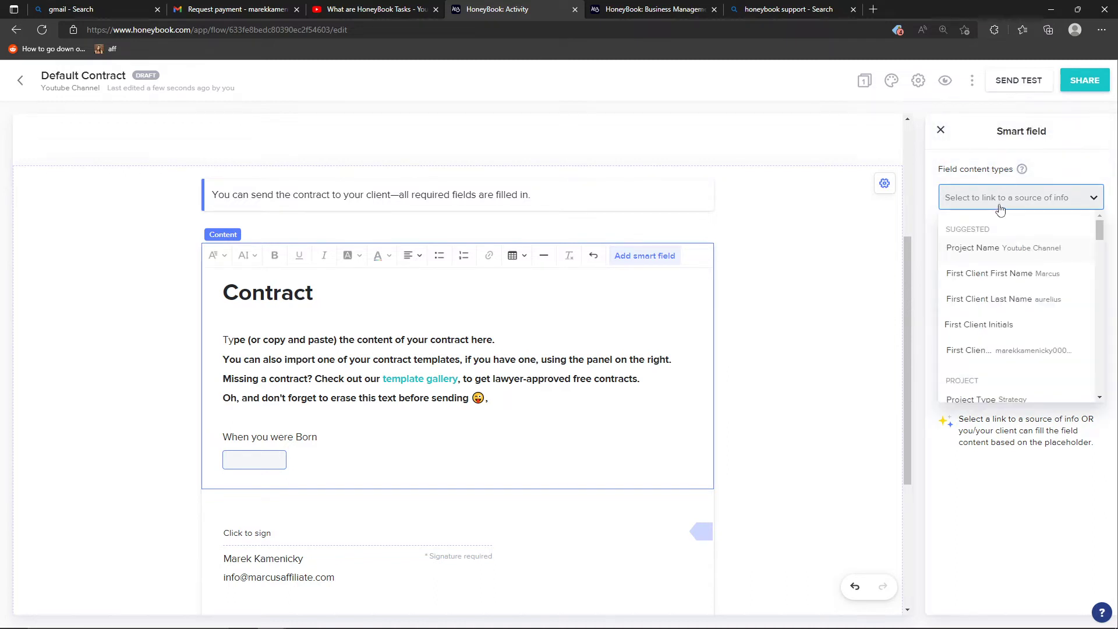
pyautogui.click(1000, 209)
pyautogui.click(1000, 209)
pyautogui.click(1000, 209)
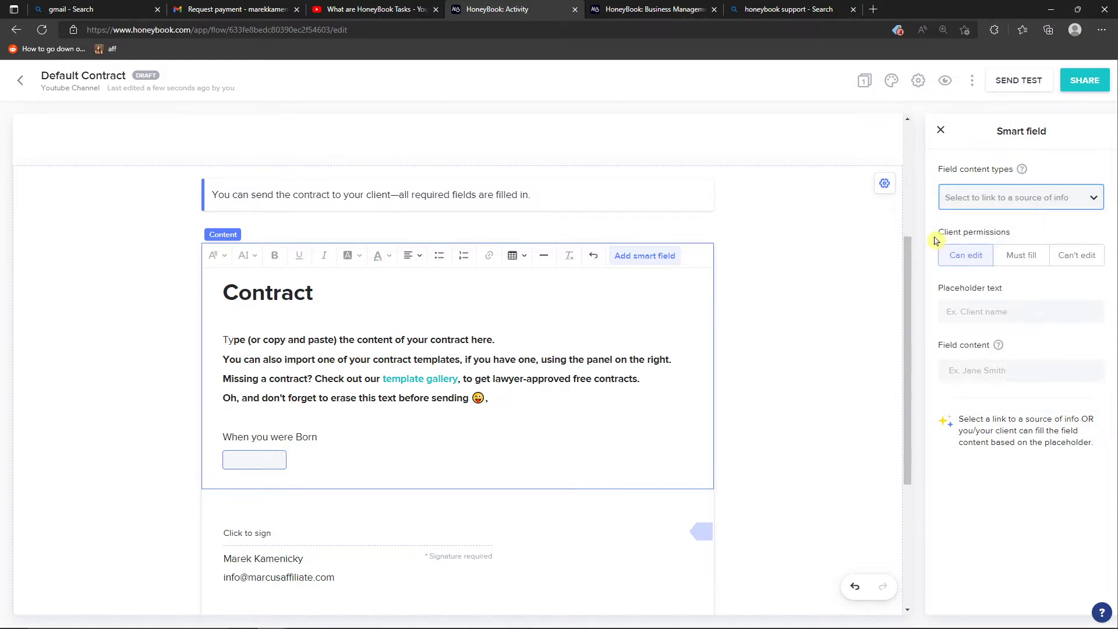
pyautogui.click(1028, 260)
pyautogui.click(985, 264)
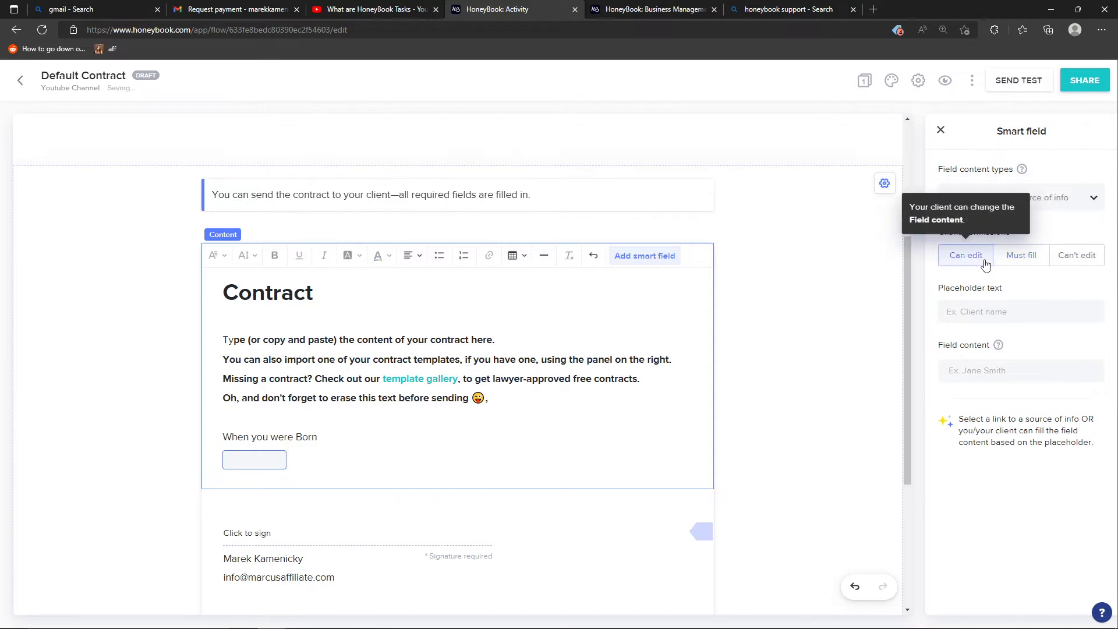
pyautogui.click(1003, 311)
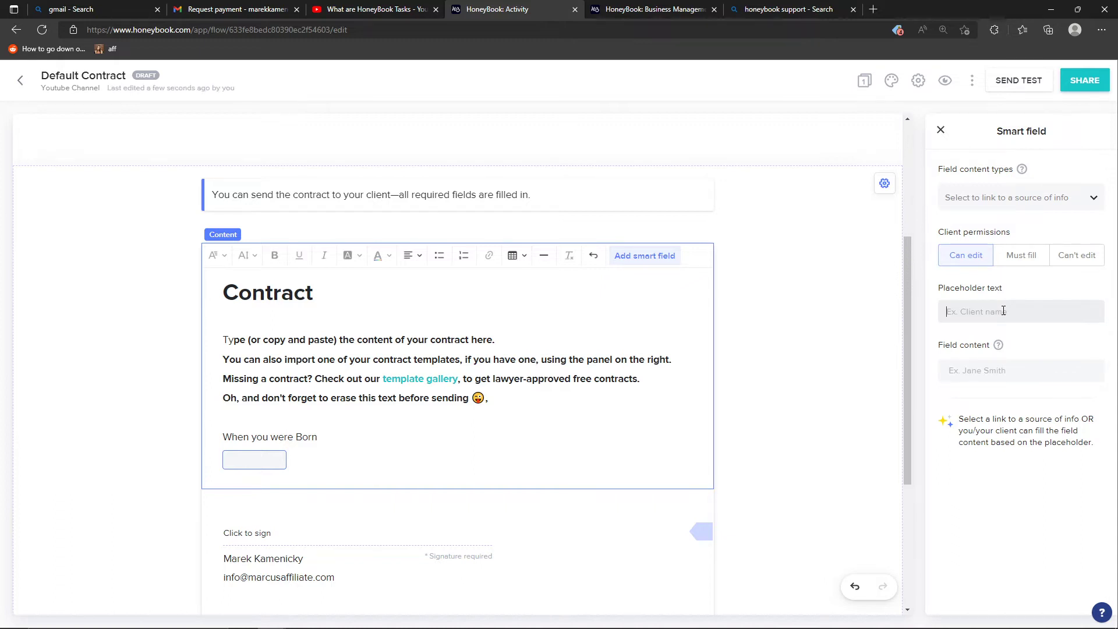
pyautogui.write('Marcus')
pyautogui.click(897, 376)
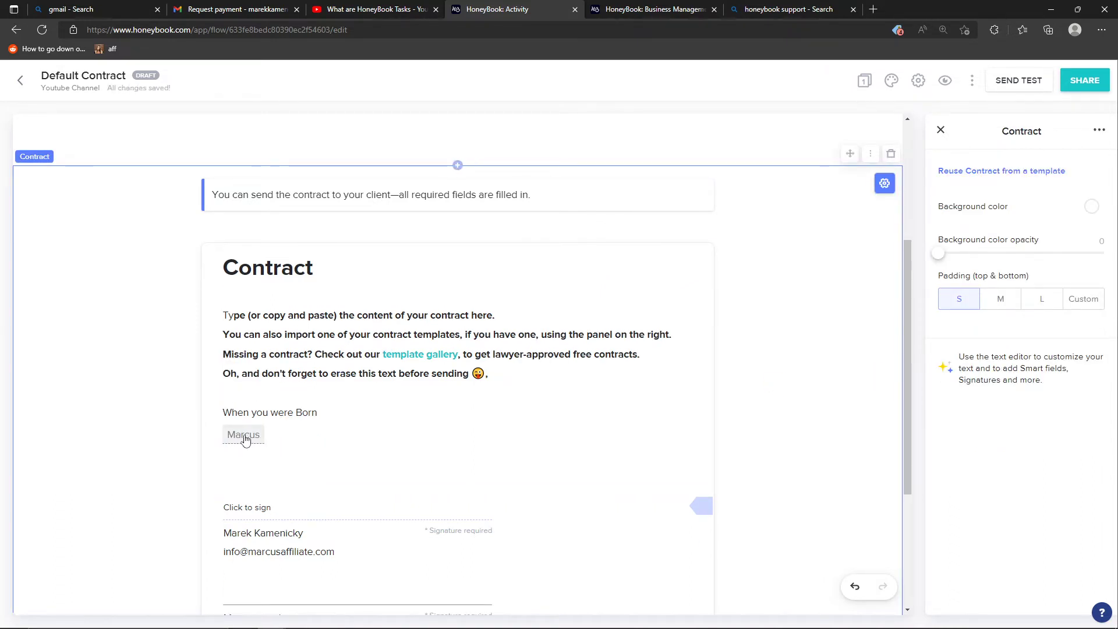
# - Clear the field's placeholder, link it to First Client First Name, and preview as the client
pyautogui.click(245, 439)
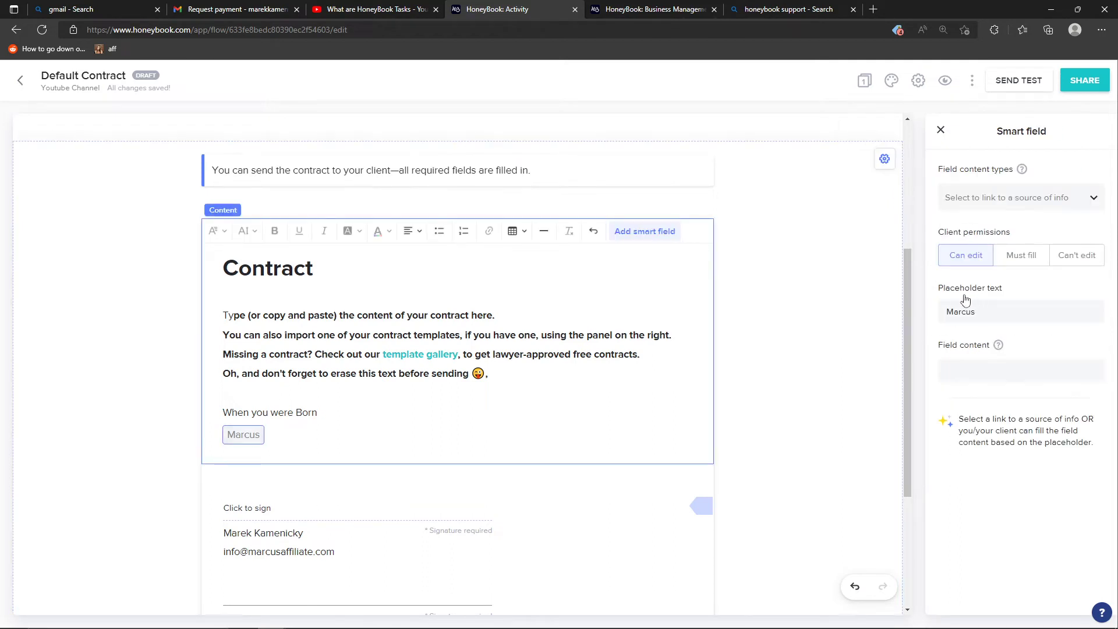
pyautogui.doubleClick(977, 320)
pyautogui.click(976, 321)
pyautogui.press('BackSpace')
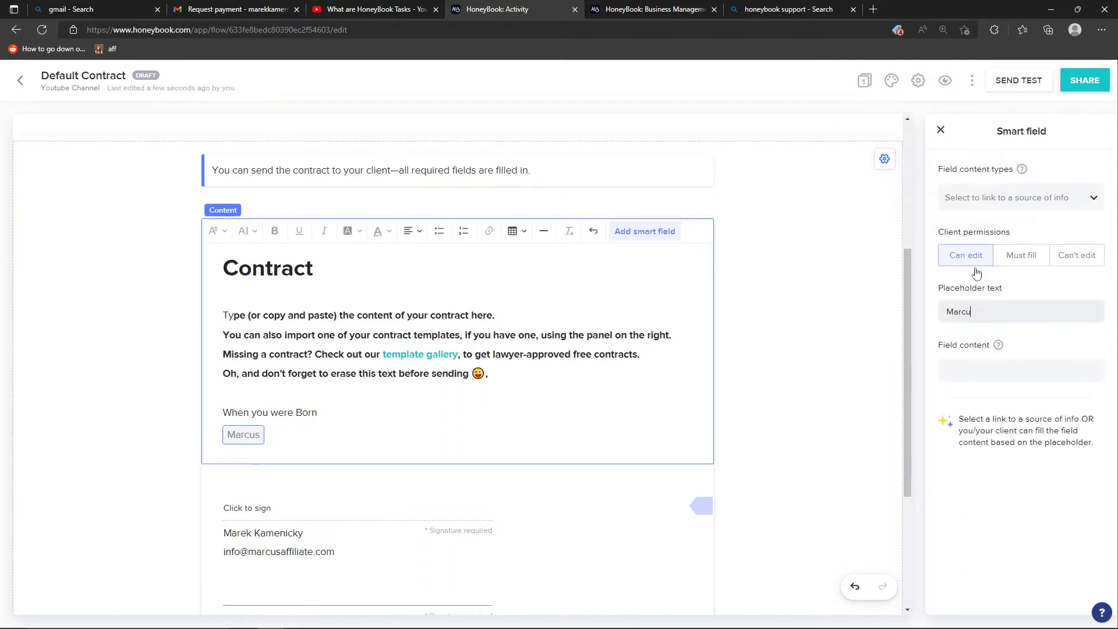
pyautogui.doubleClick(975, 307)
pyautogui.press('BackSpace')
pyautogui.click(1000, 201)
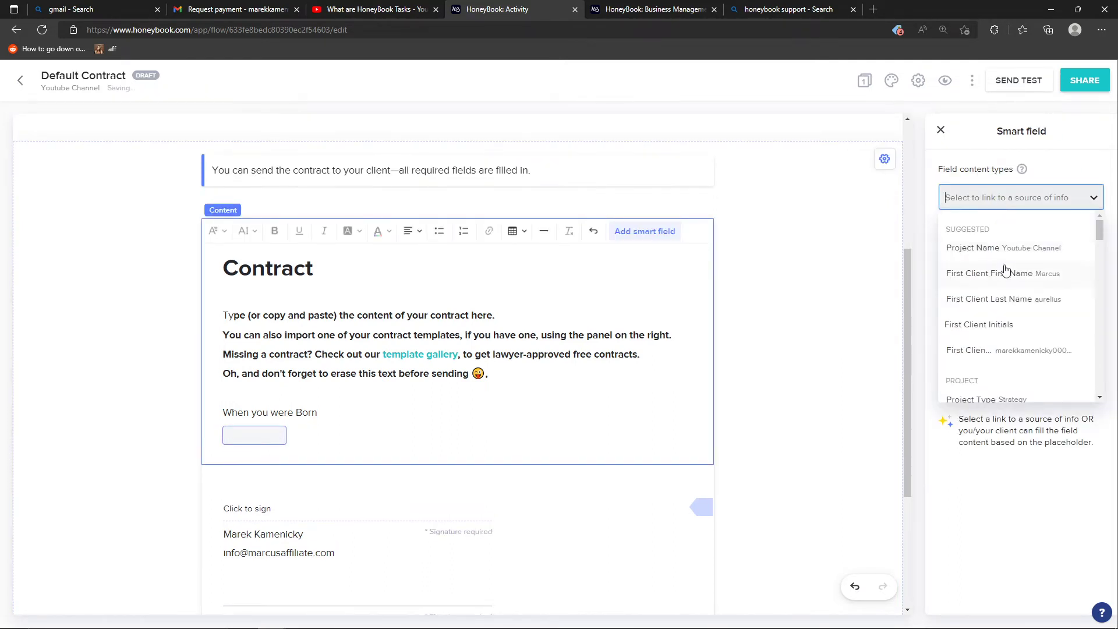
pyautogui.click(1006, 271)
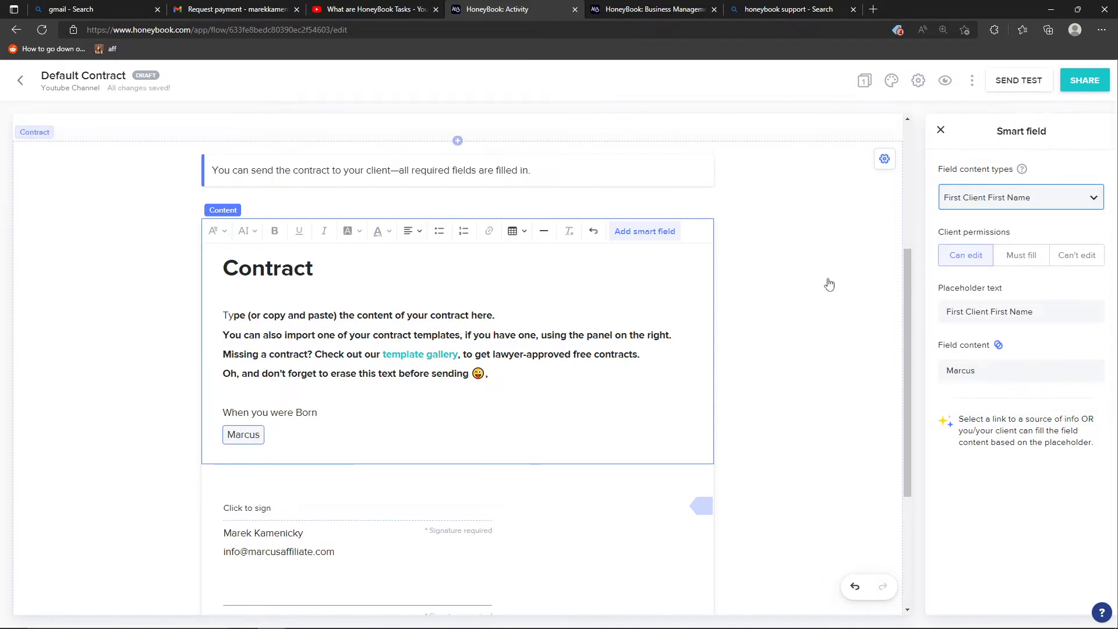
pyautogui.click(944, 82)
# - In the client preview, clear the linked name field and retype the client's name
pyautogui.scroll(-4, 425, 339)
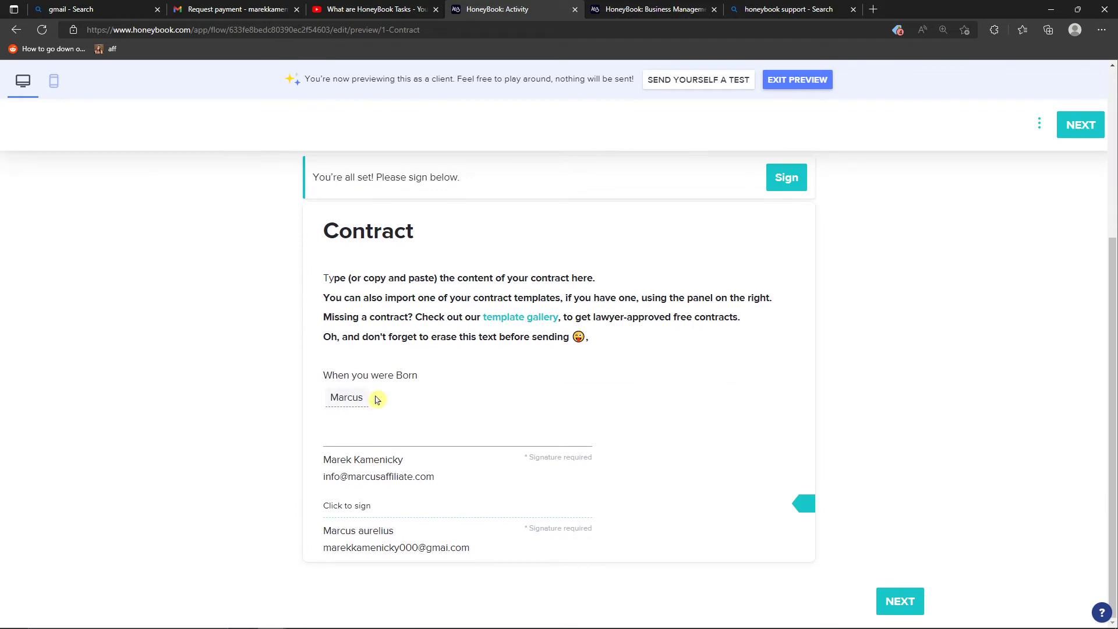
pyautogui.click(352, 404)
pyautogui.write('i')
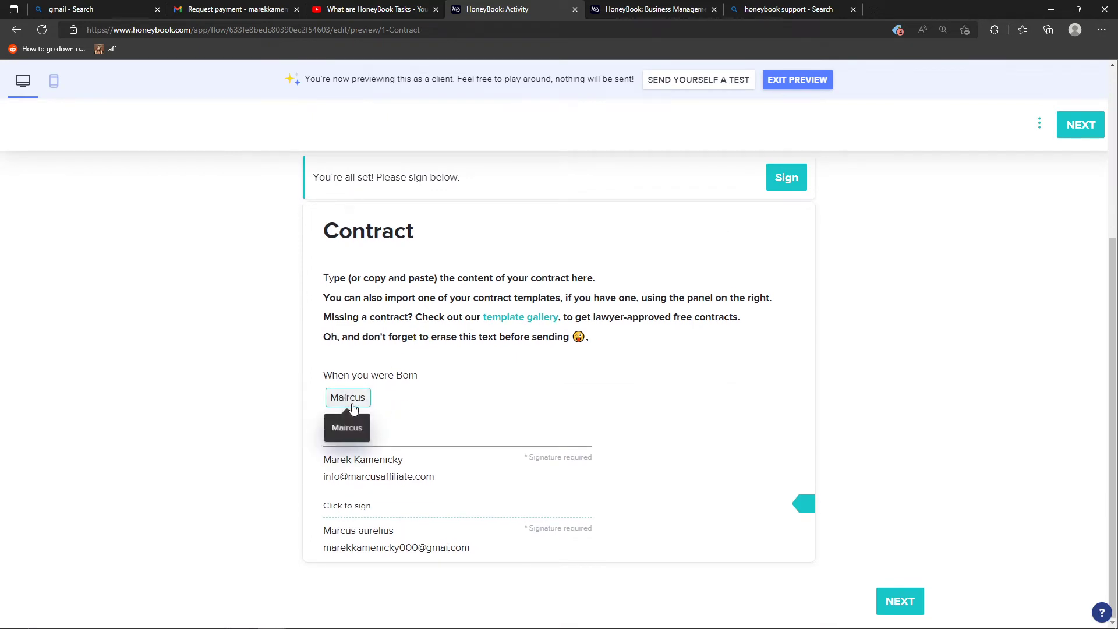
pyautogui.doubleClick(352, 401)
pyautogui.press('BackSpace')
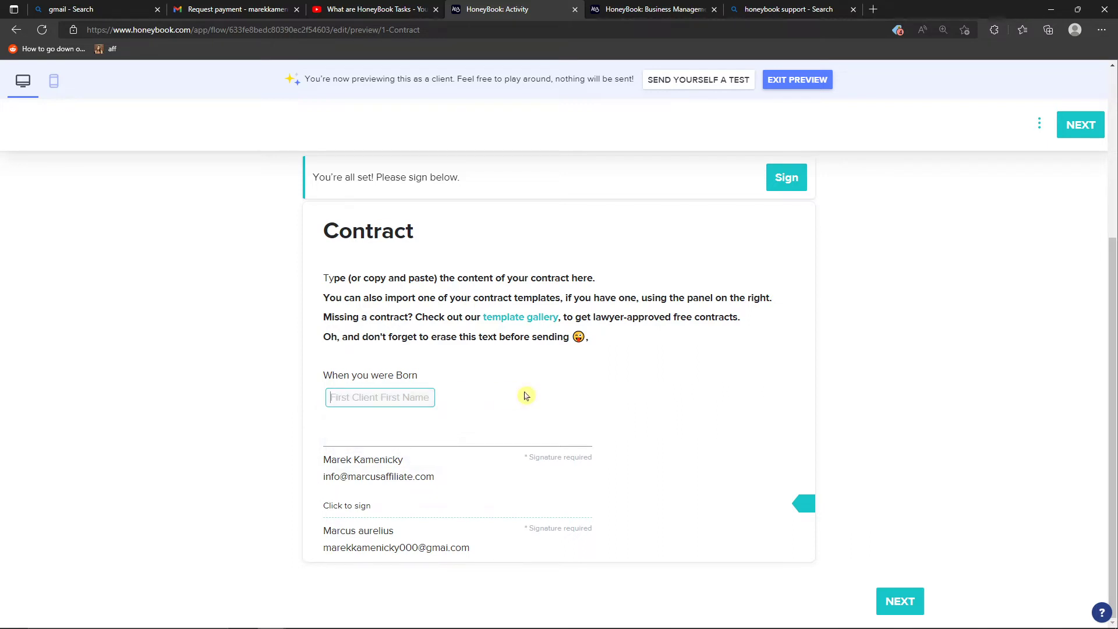
pyautogui.write('N')
pyautogui.press('BackSpace')
pyautogui.write('Marcus')
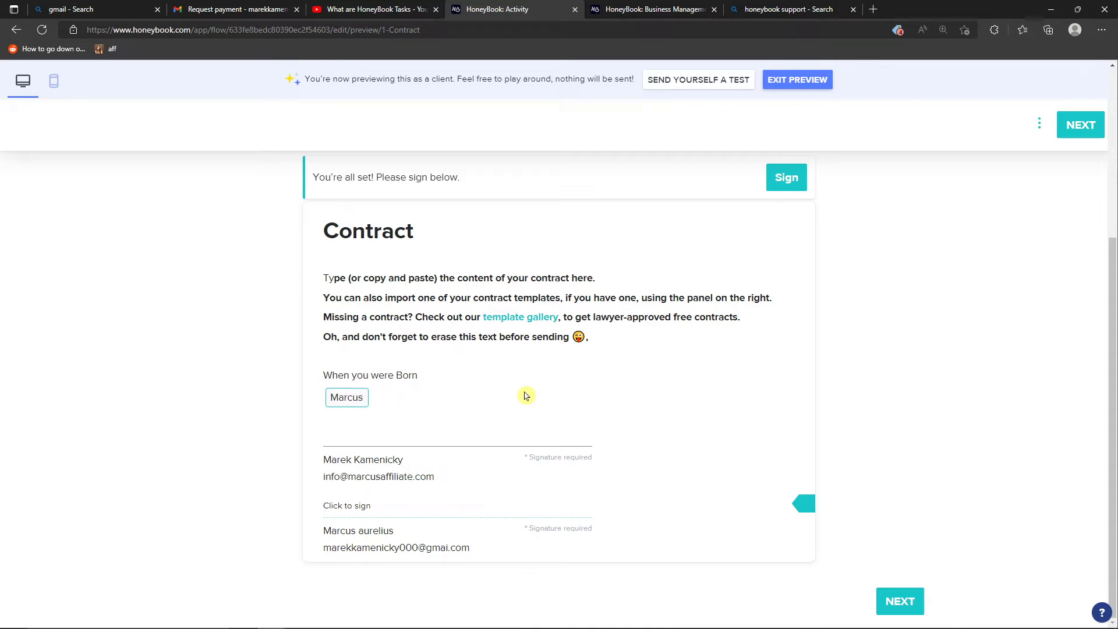
pyautogui.click(284, 495)
# - Draw a test signature on the client's signature line, then discard it unsigned
pyautogui.click(355, 512)
pyautogui.click(588, 270)
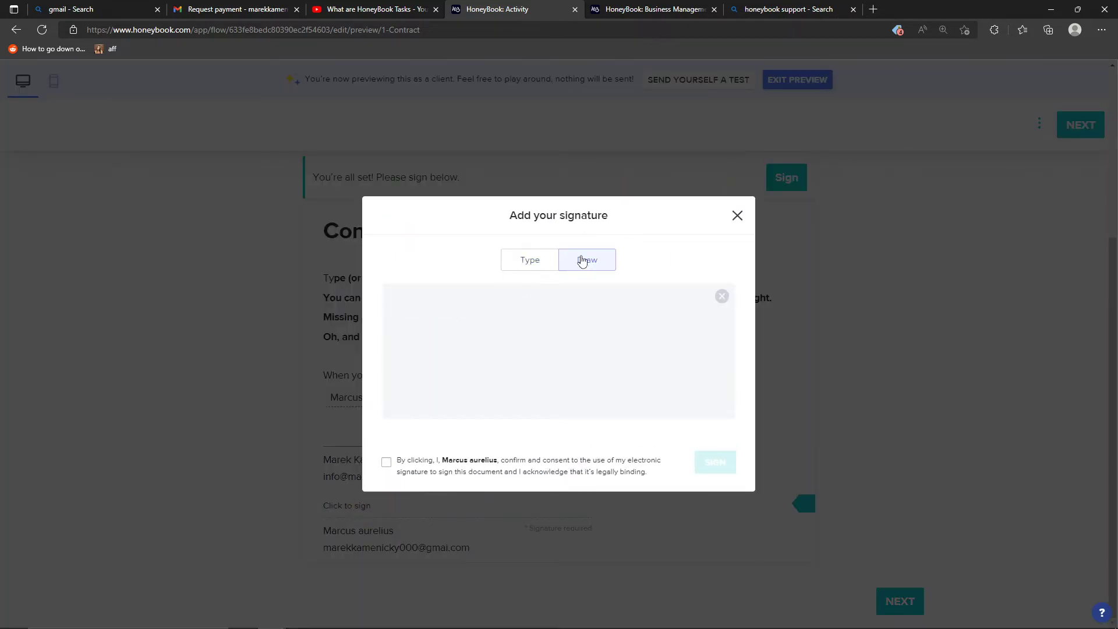
pyautogui.moveTo(508, 326)
pyautogui.mouseDown()
pyautogui.moveTo(595, 340)
pyautogui.moveTo(628, 314)
pyautogui.mouseUp()
pyautogui.moveTo(592, 306); pyautogui.dragTo(655, 285)
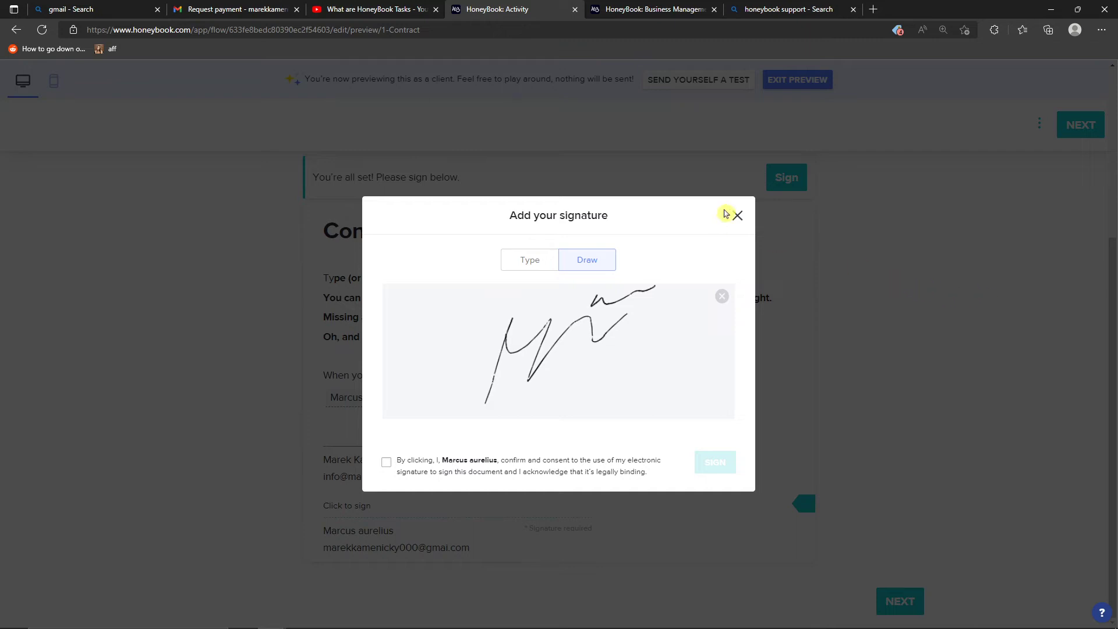
pyautogui.click(737, 215)
# - Back in the editor, add a smart field after the name field, then replace it with a new line
pyautogui.click(813, 84)
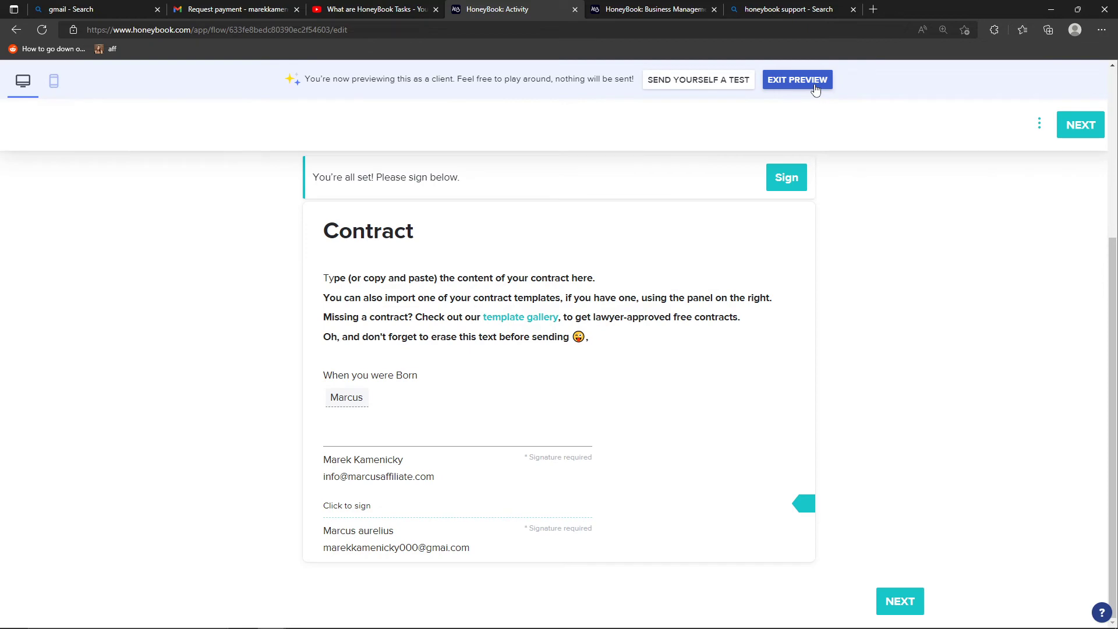
pyautogui.click(479, 382)
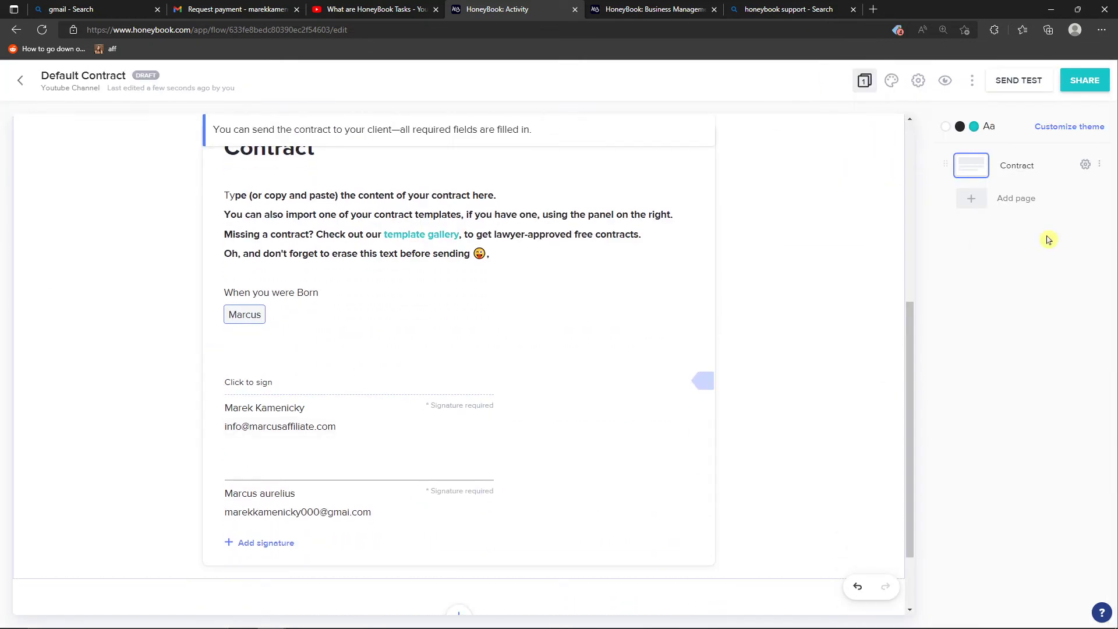
pyautogui.click(578, 303)
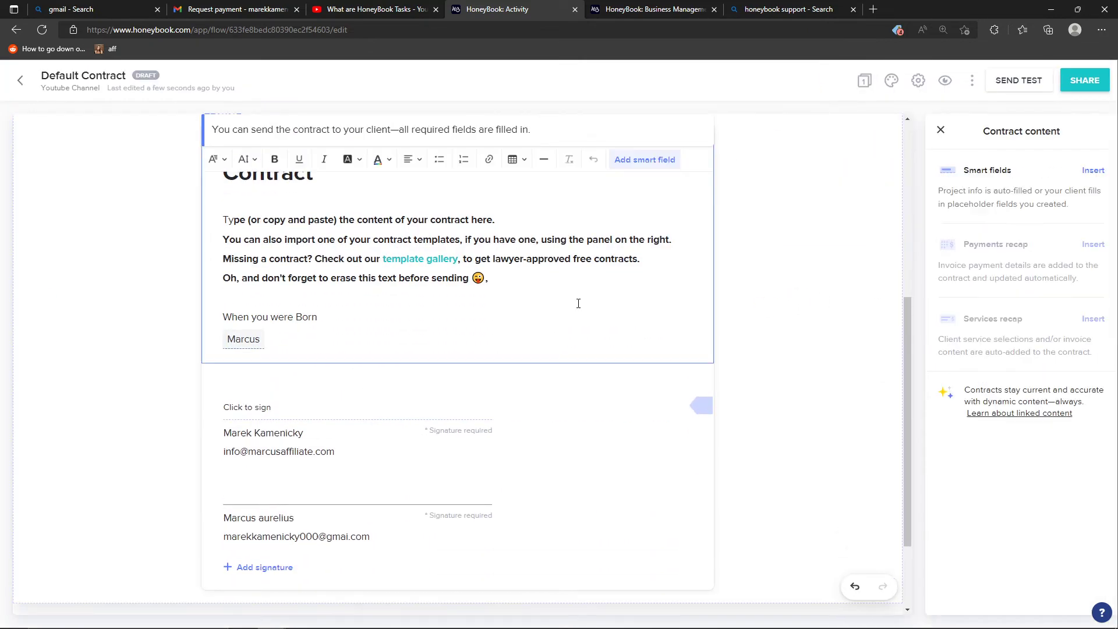
pyautogui.click(1093, 170)
pyautogui.click(269, 350)
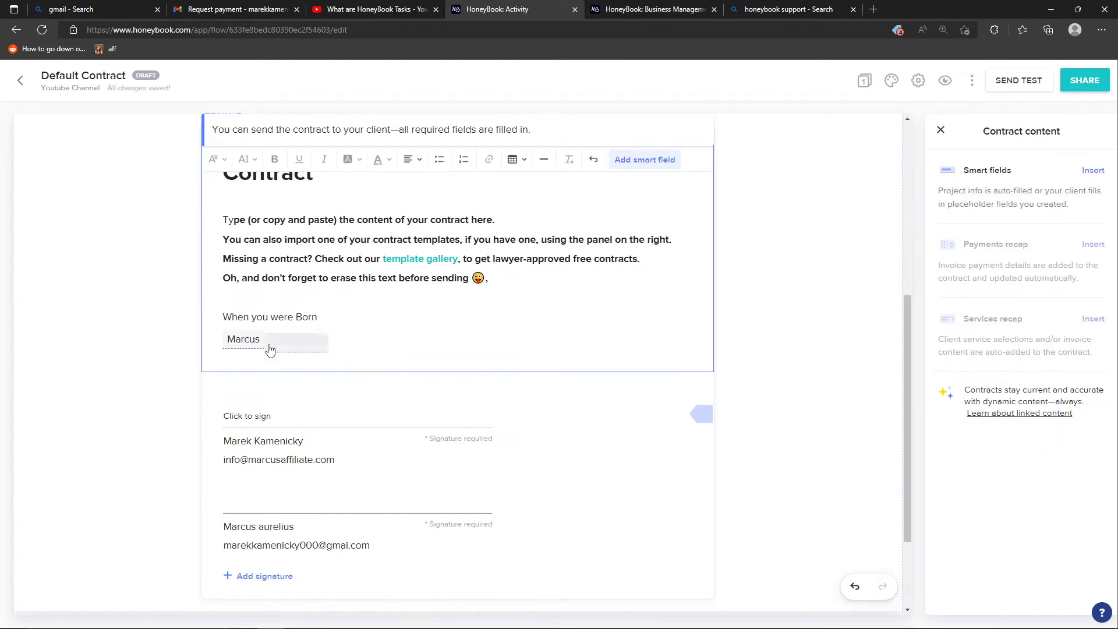
pyautogui.click(268, 349)
pyautogui.press('Return')
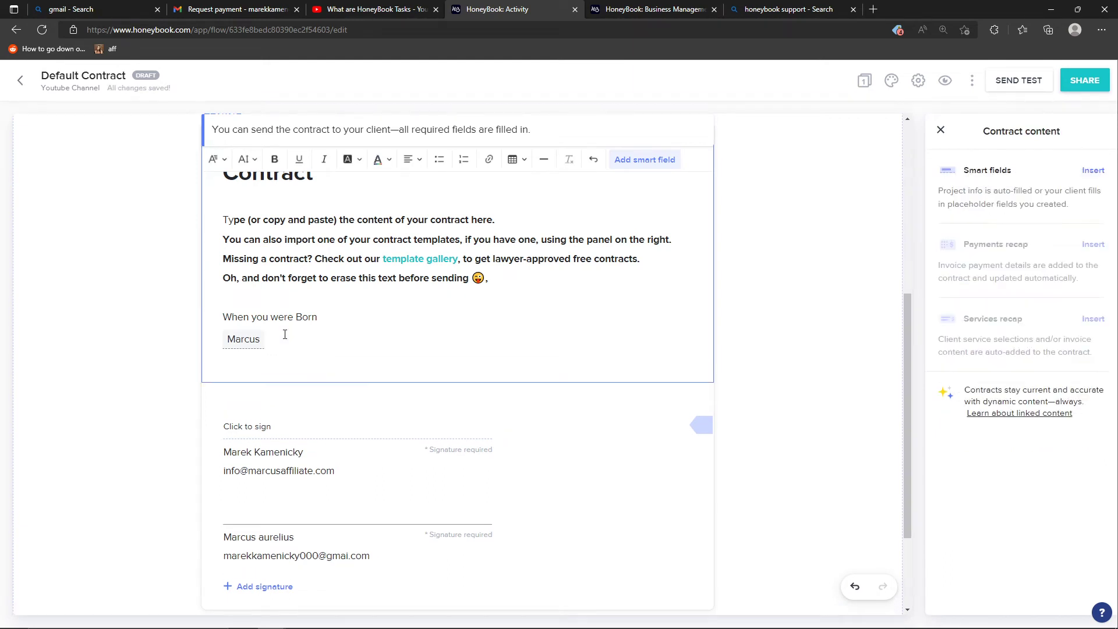
# - Insert a row of empty smart fields on the new contract line
pyautogui.click(1093, 170)
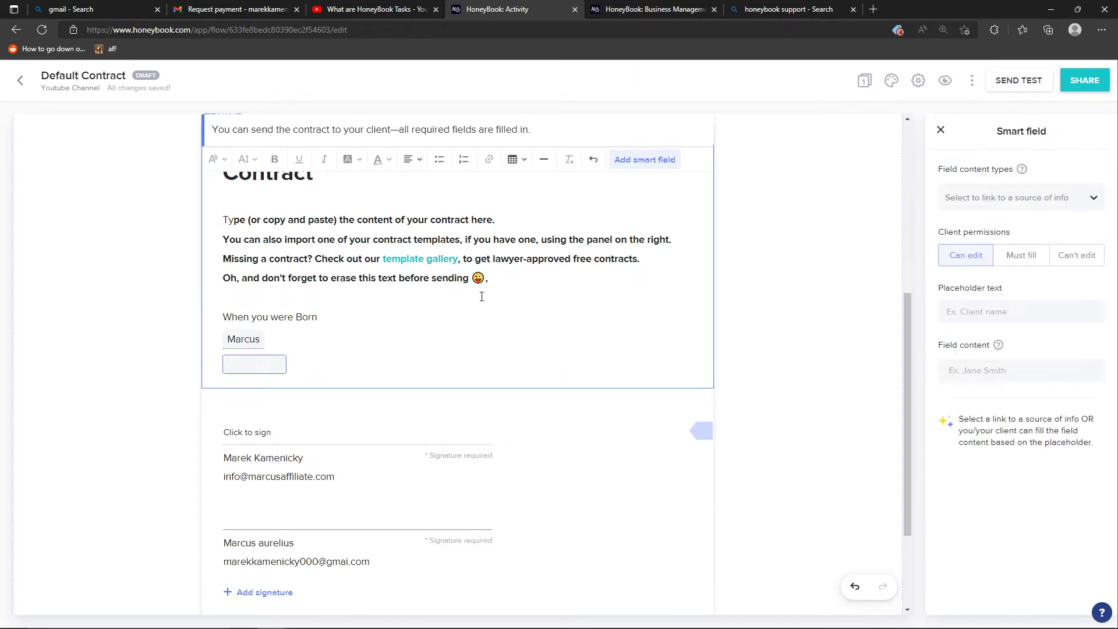
pyautogui.click(336, 352)
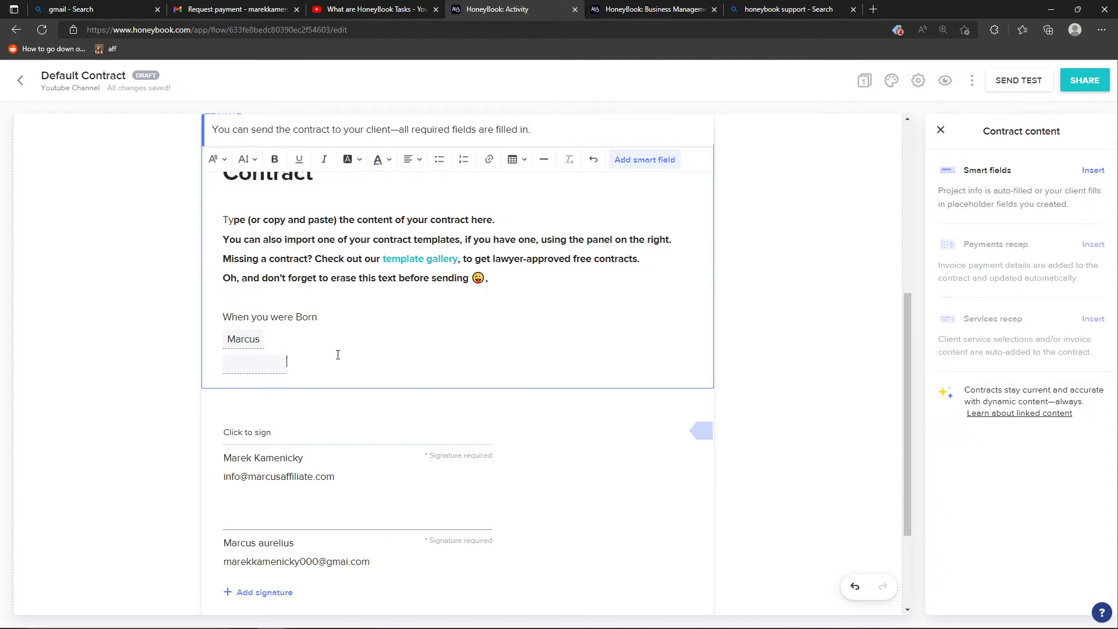
pyautogui.click(1090, 173)
pyautogui.click(392, 364)
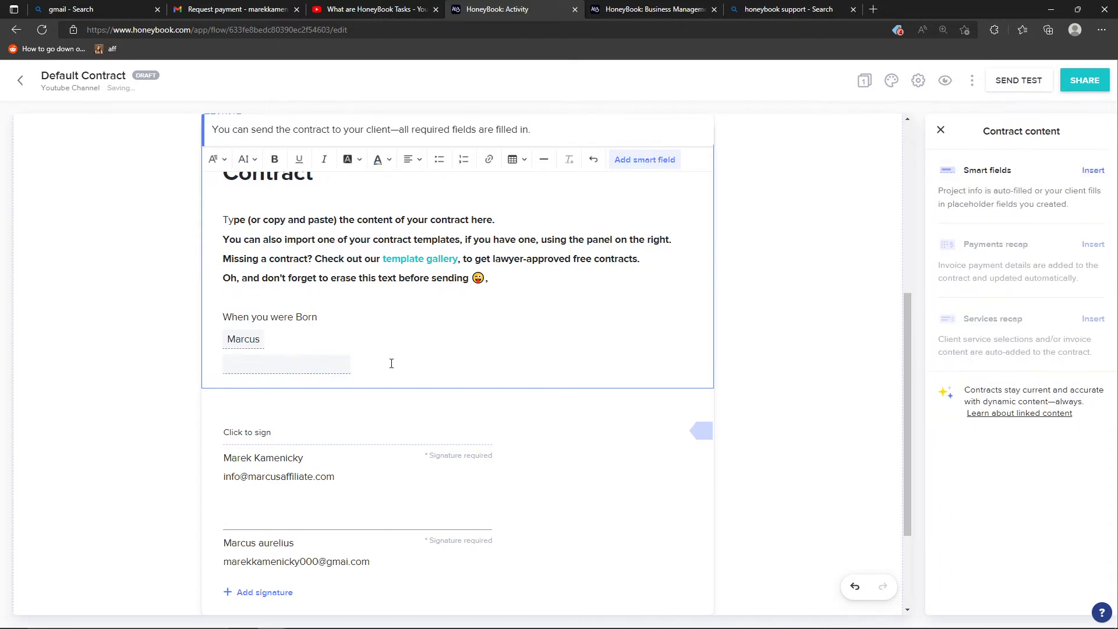
pyautogui.click(1092, 173)
pyautogui.click(459, 360)
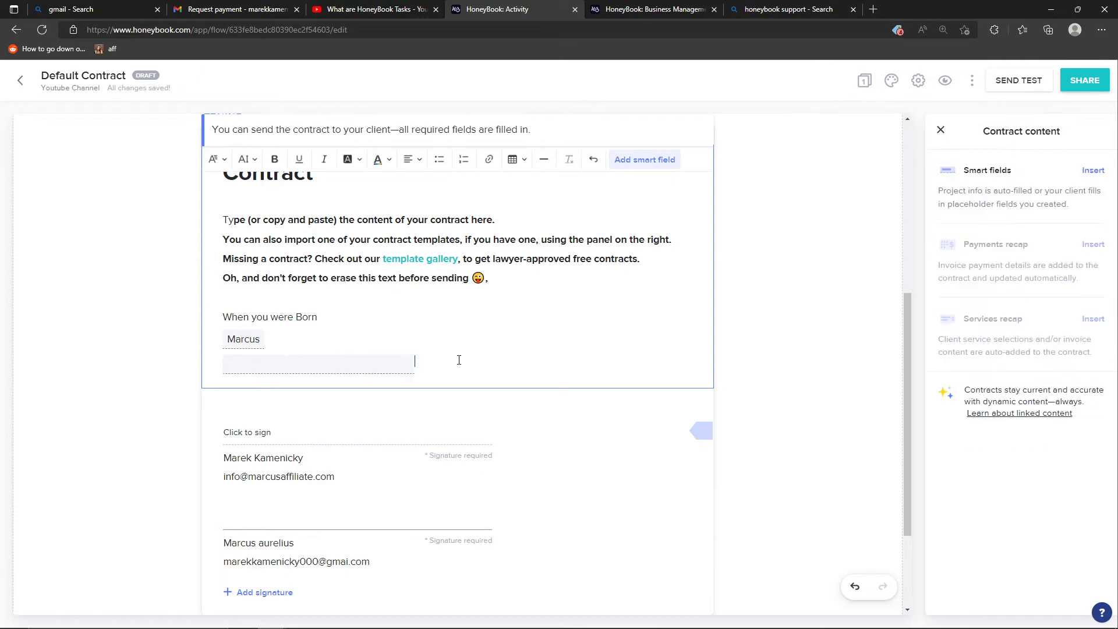
pyautogui.press('Return')
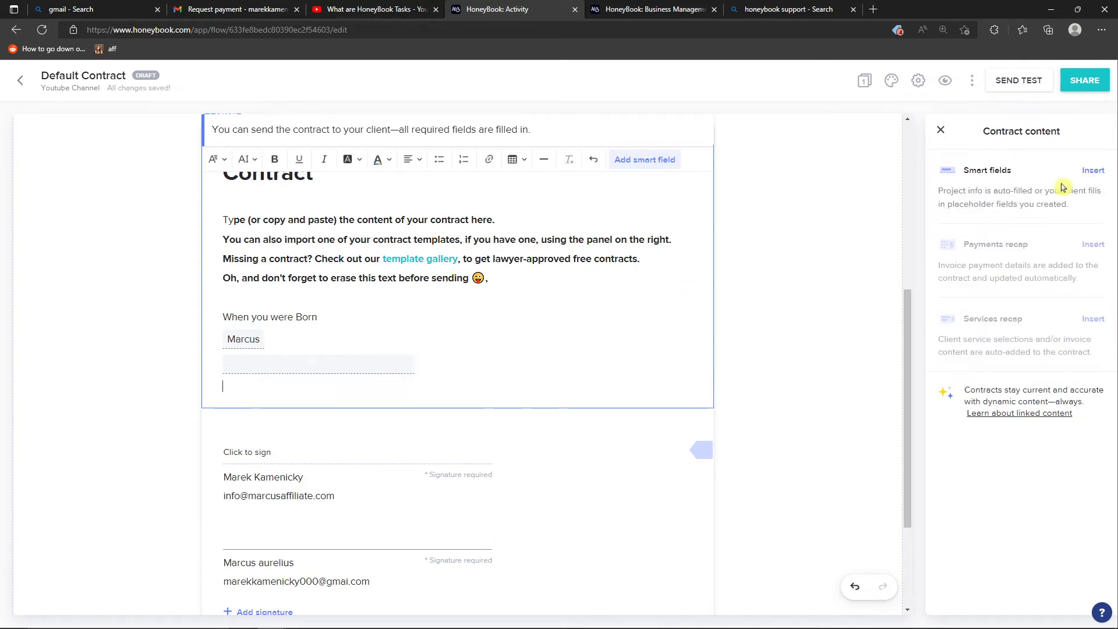
pyautogui.click(1092, 172)
pyautogui.click(365, 394)
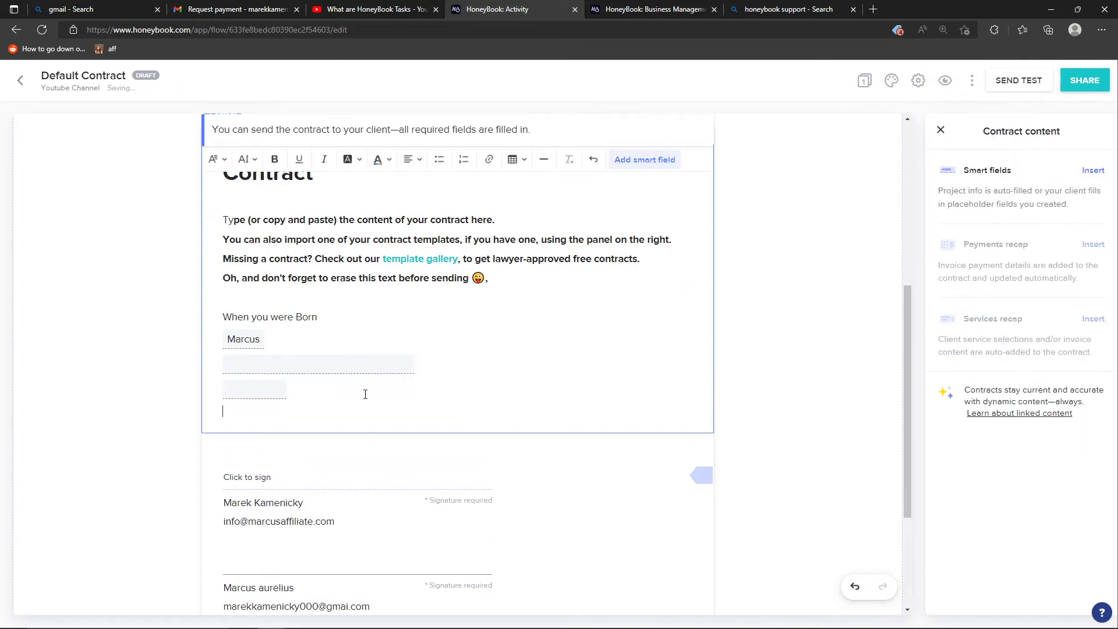
pyautogui.press('BackSpace')
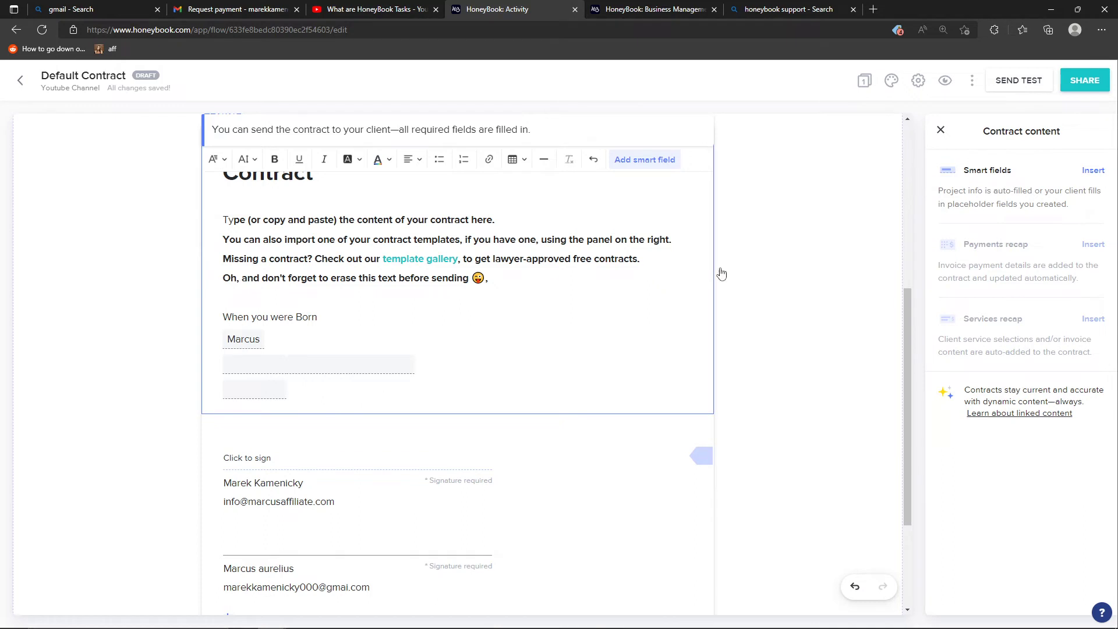
pyautogui.click(1093, 170)
# - Link the first empty smart field to Project Type so it shows Strategy
pyautogui.click(263, 366)
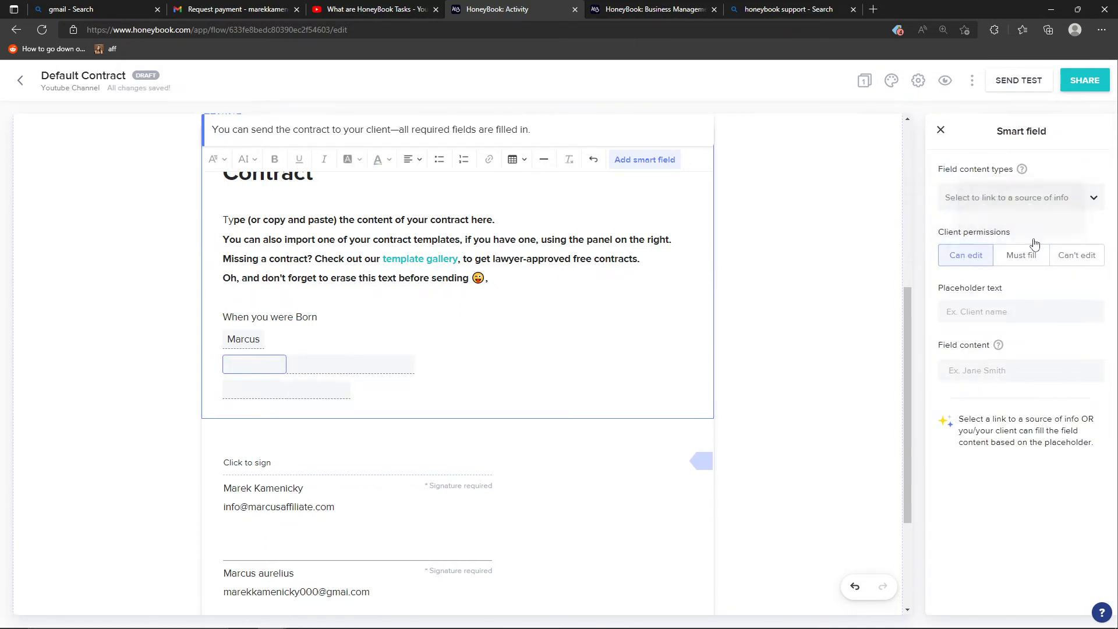
pyautogui.click(1036, 204)
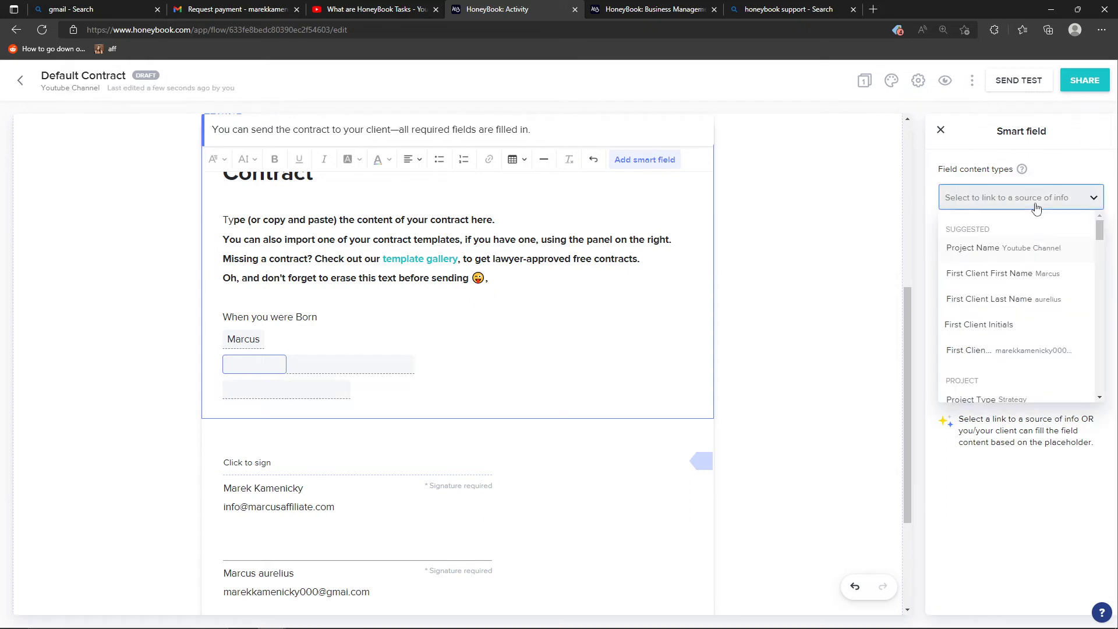
pyautogui.scroll(-1, 1010, 275)
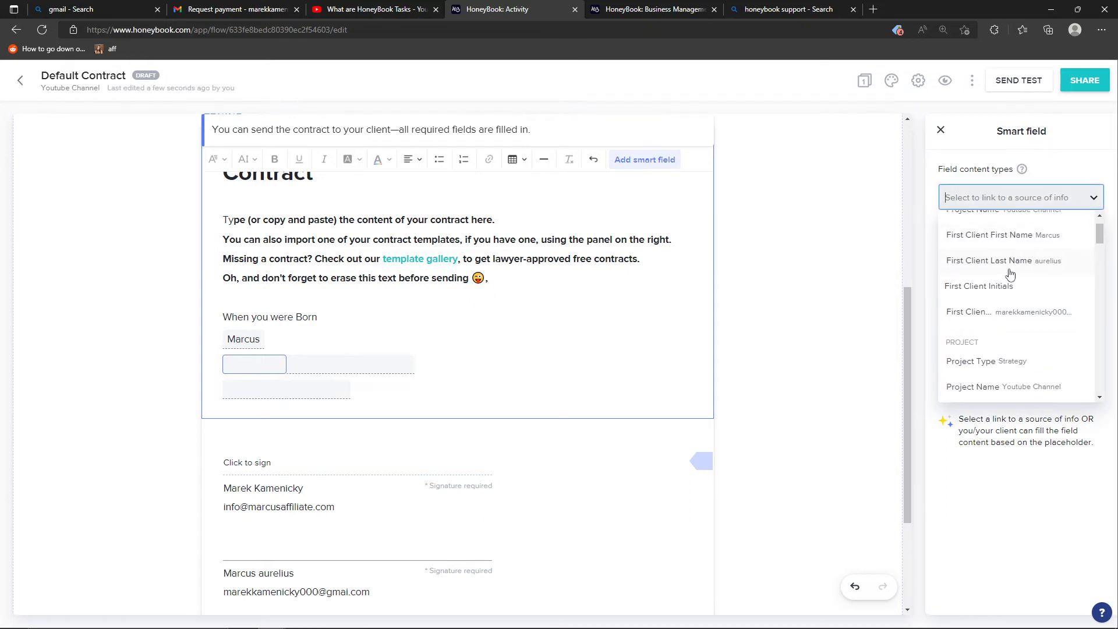
pyautogui.scroll(1, 1011, 274)
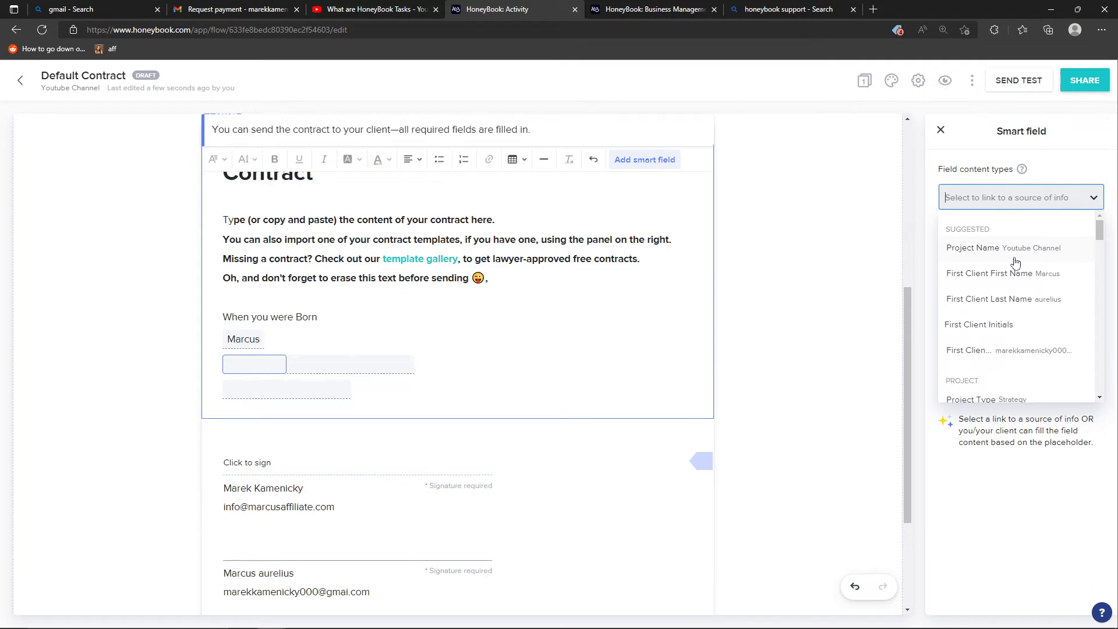
pyautogui.scroll(-3, 1016, 271)
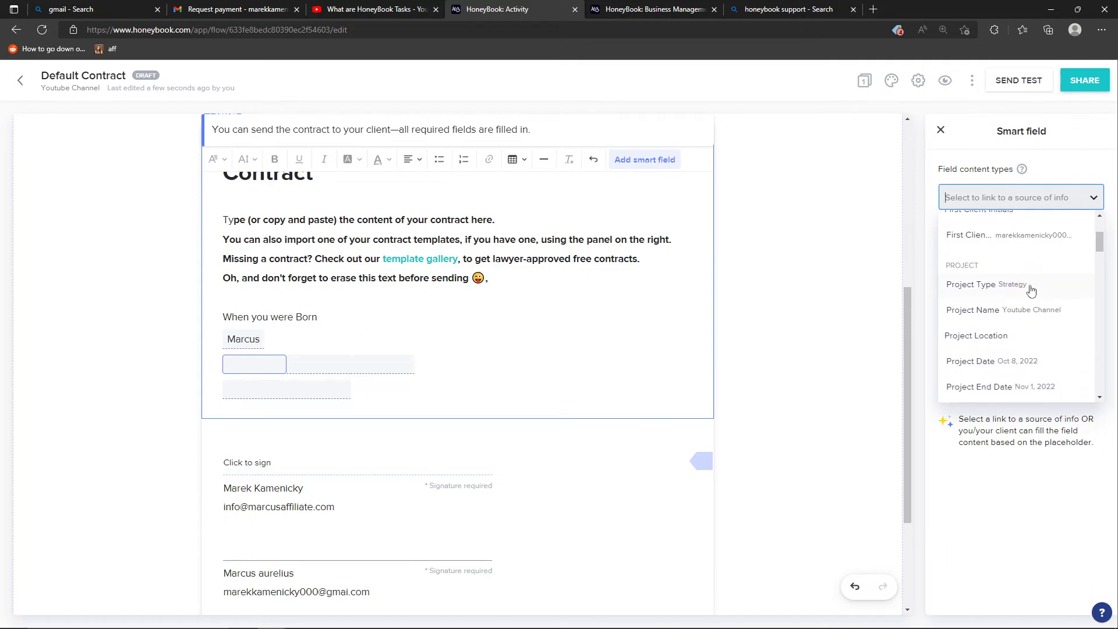
pyautogui.click(1031, 290)
pyautogui.click(291, 368)
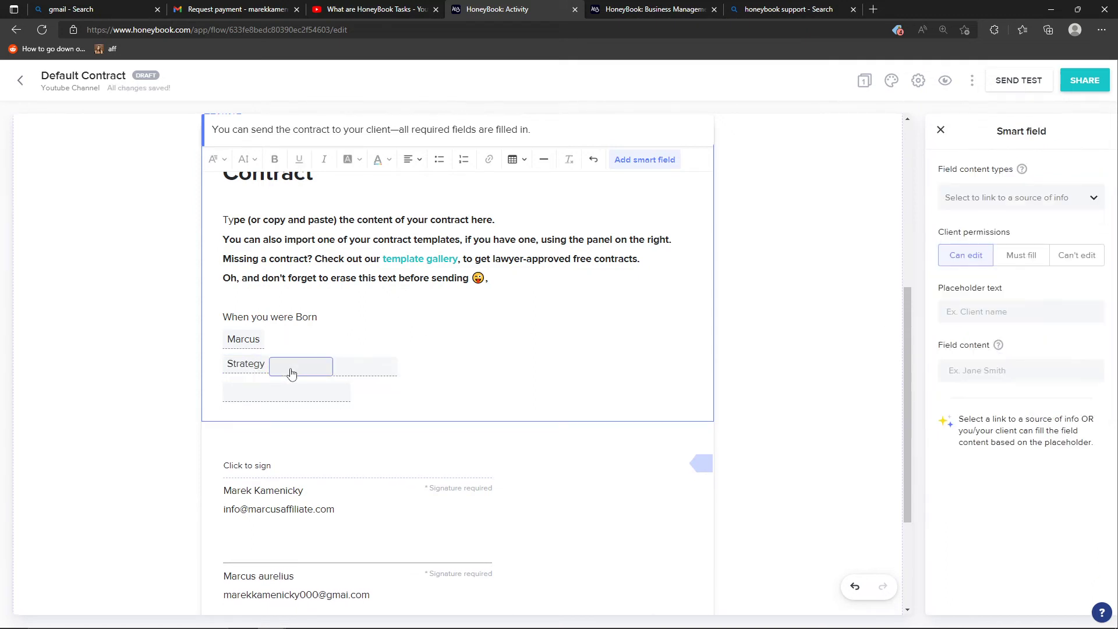
# - Link the remaining fields to First Client Initials and Project Date (Oct 8, 2022)
pyautogui.click(1066, 205)
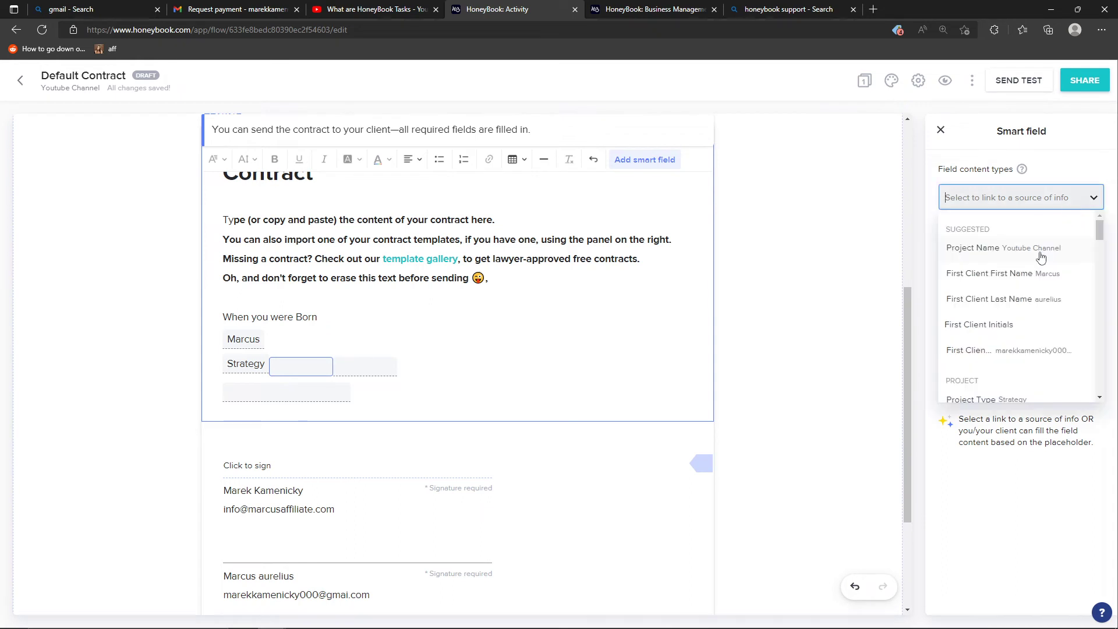
pyautogui.click(1008, 330)
pyautogui.click(389, 378)
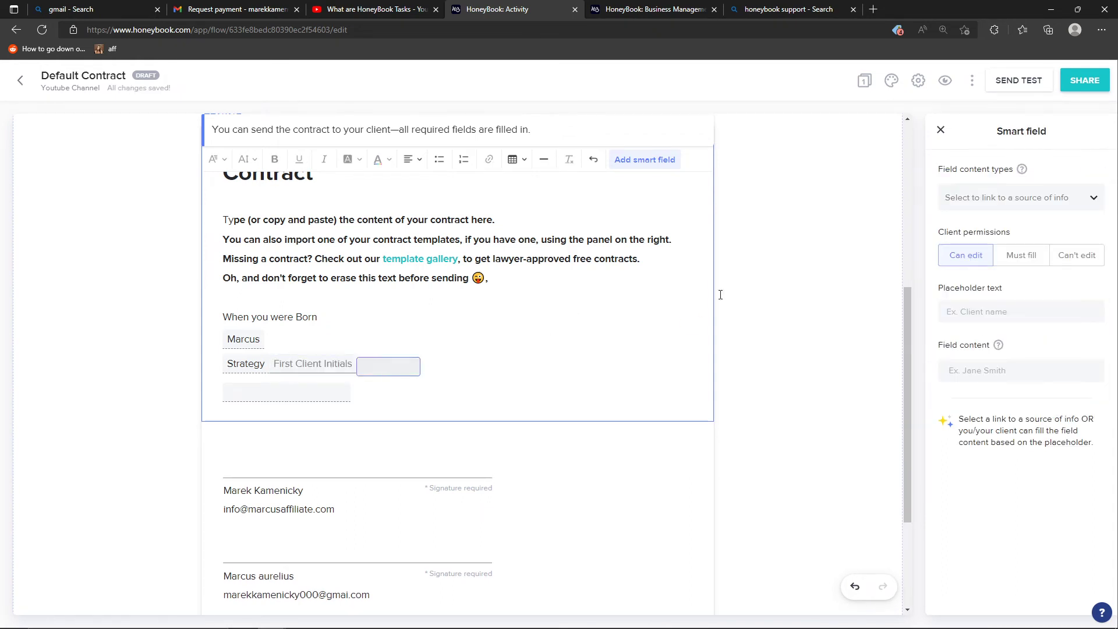
pyautogui.click(1043, 197)
pyautogui.scroll(-1, 1031, 303)
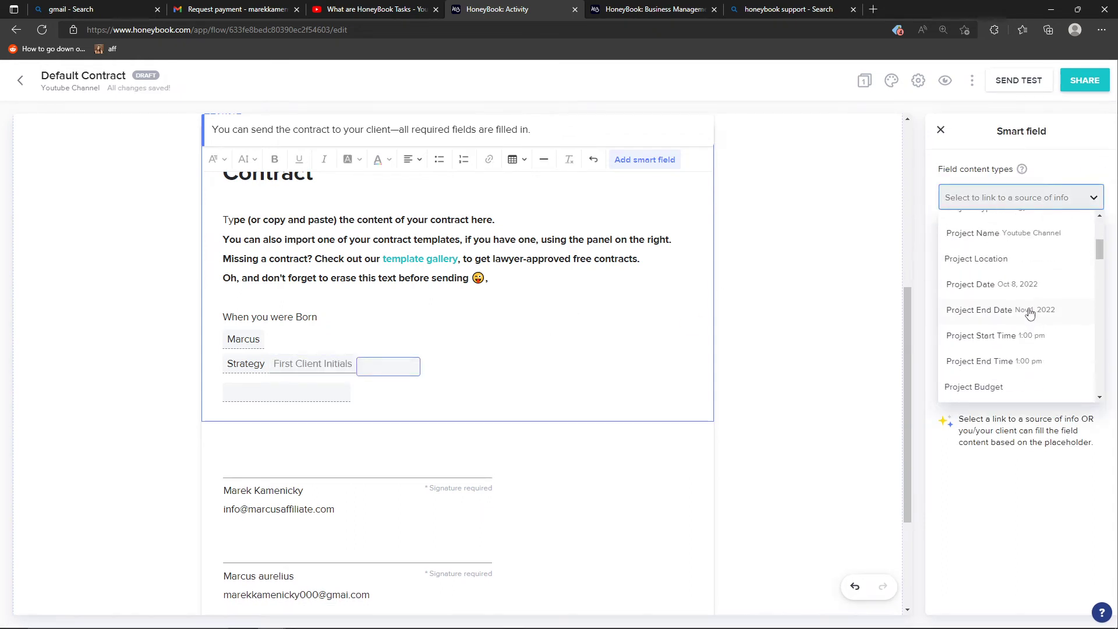
pyautogui.click(1010, 285)
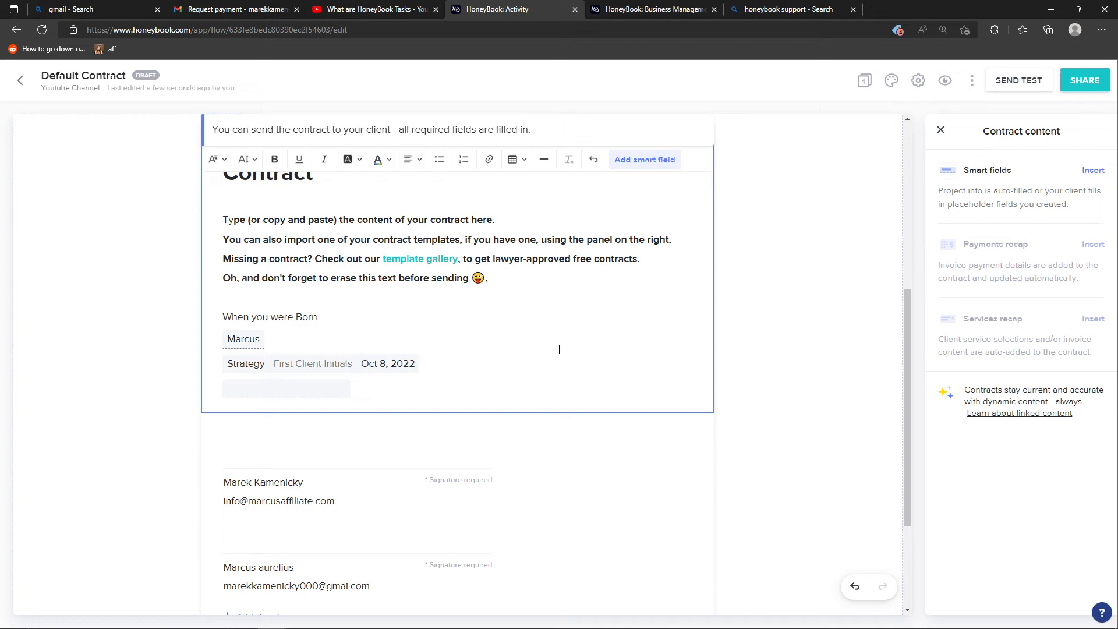
pyautogui.click(430, 267)
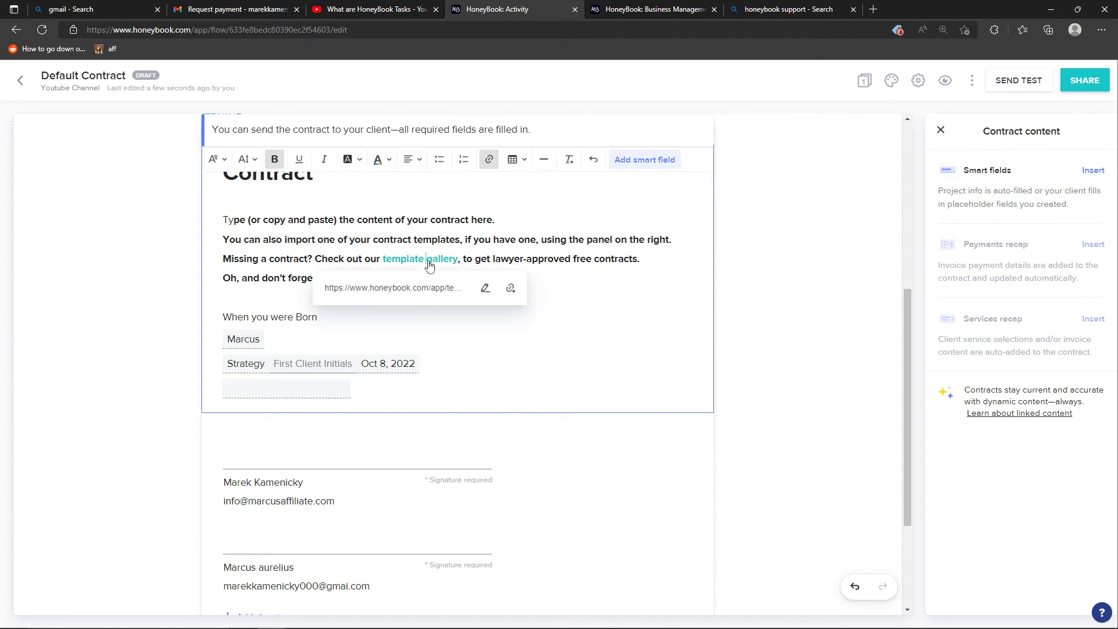
# - Open the template gallery in a new tab, filtered to Contracts
pyautogui.click(414, 289)
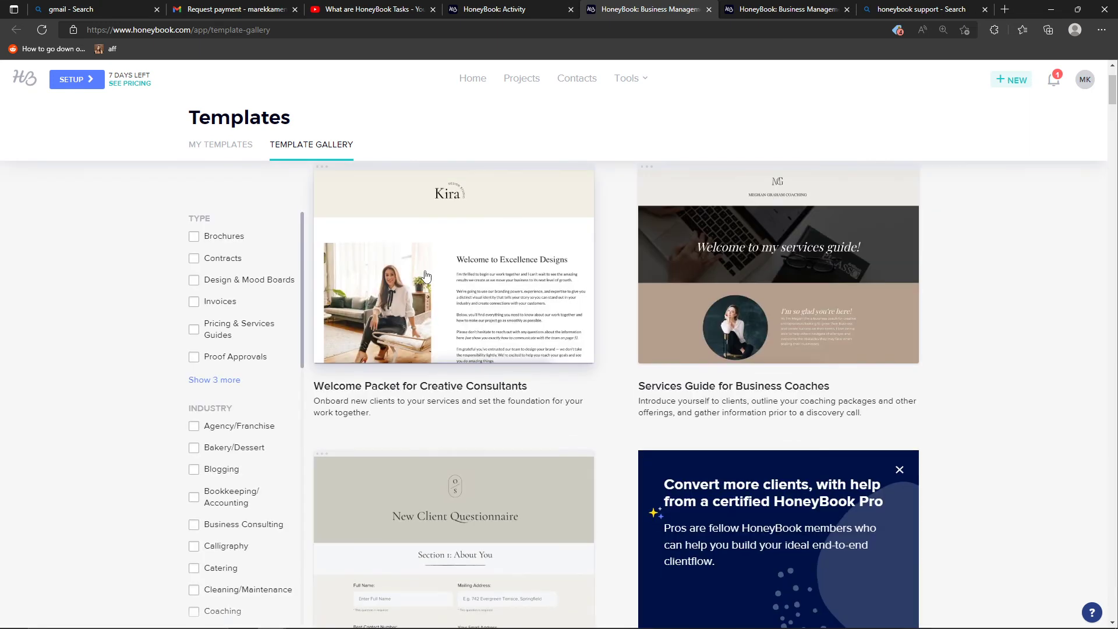
pyautogui.scroll(-3, 499, 324)
pyautogui.scroll(3, 501, 328)
pyautogui.scroll(-15, 499, 327)
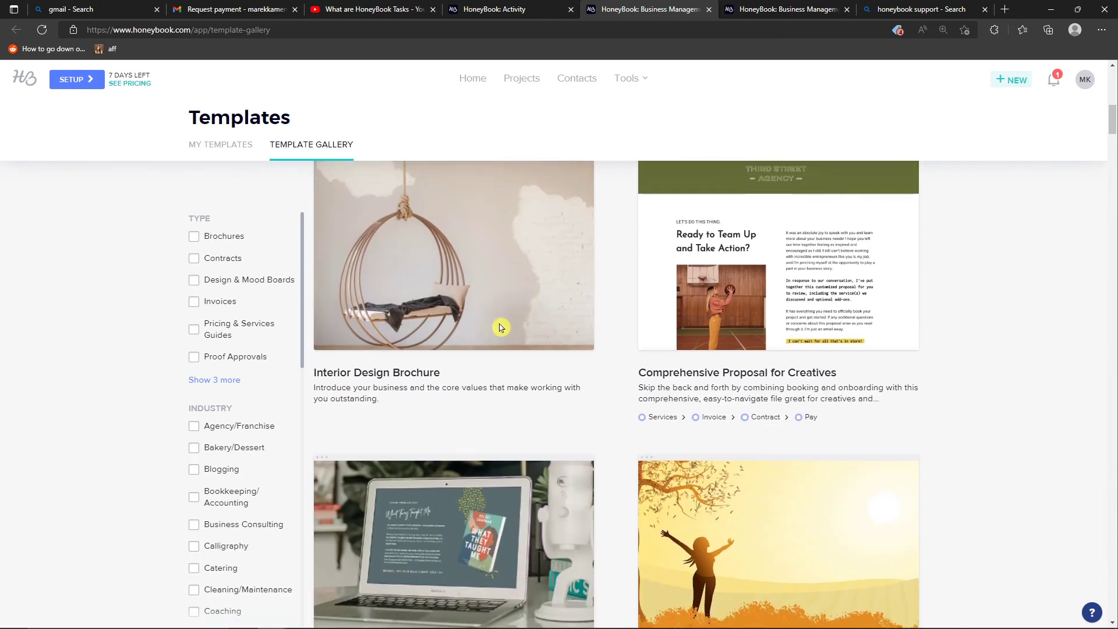
pyautogui.click(194, 258)
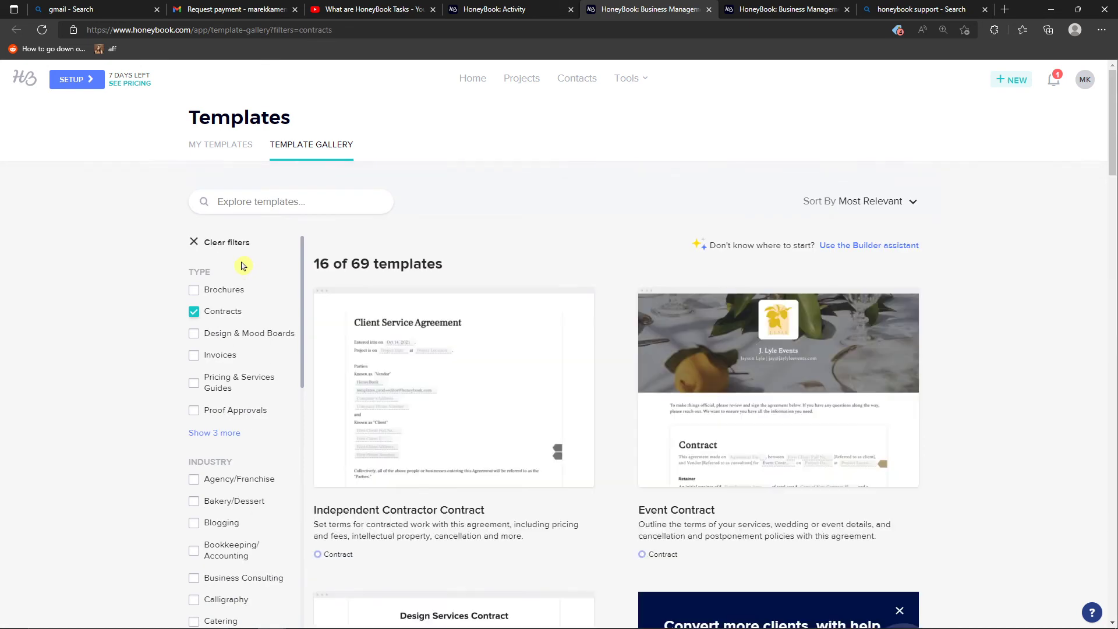
# - Preview the Independent Contractor Contract template, then return to the draft contract tab
pyautogui.click(492, 273)
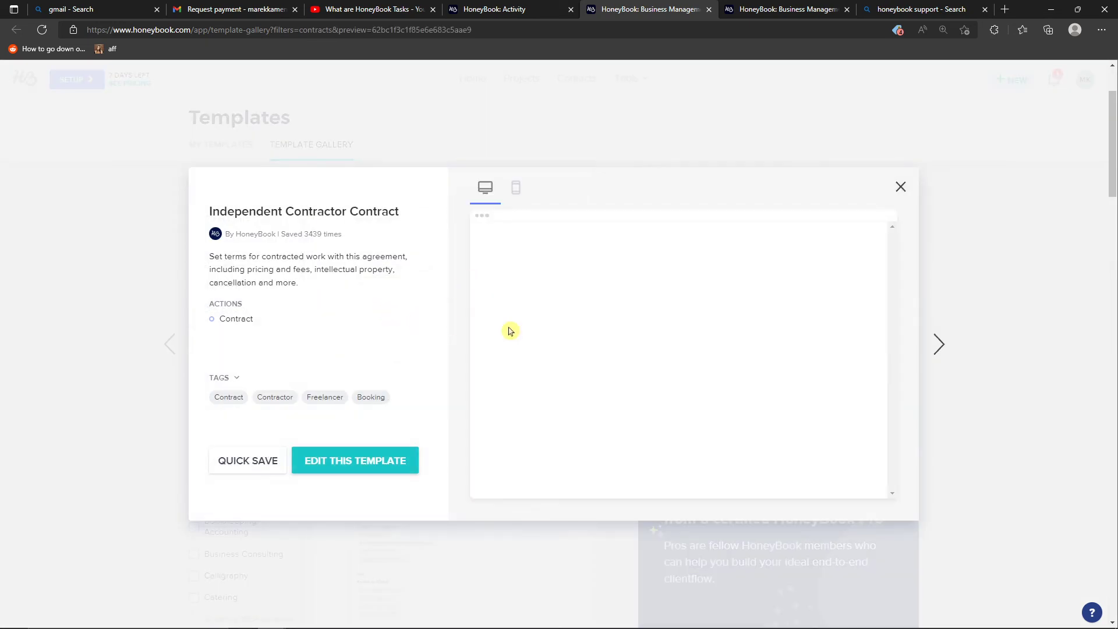
pyautogui.scroll(-3, 582, 337)
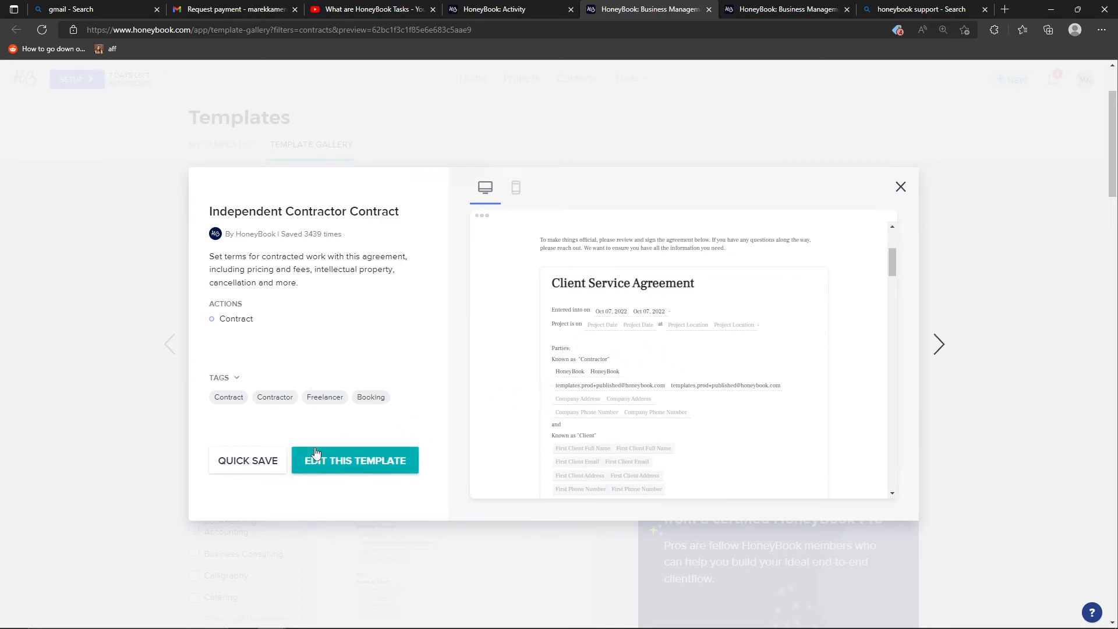
pyautogui.hotkey('ctrl', '+')
pyautogui.hotkey('ctrl', '+')
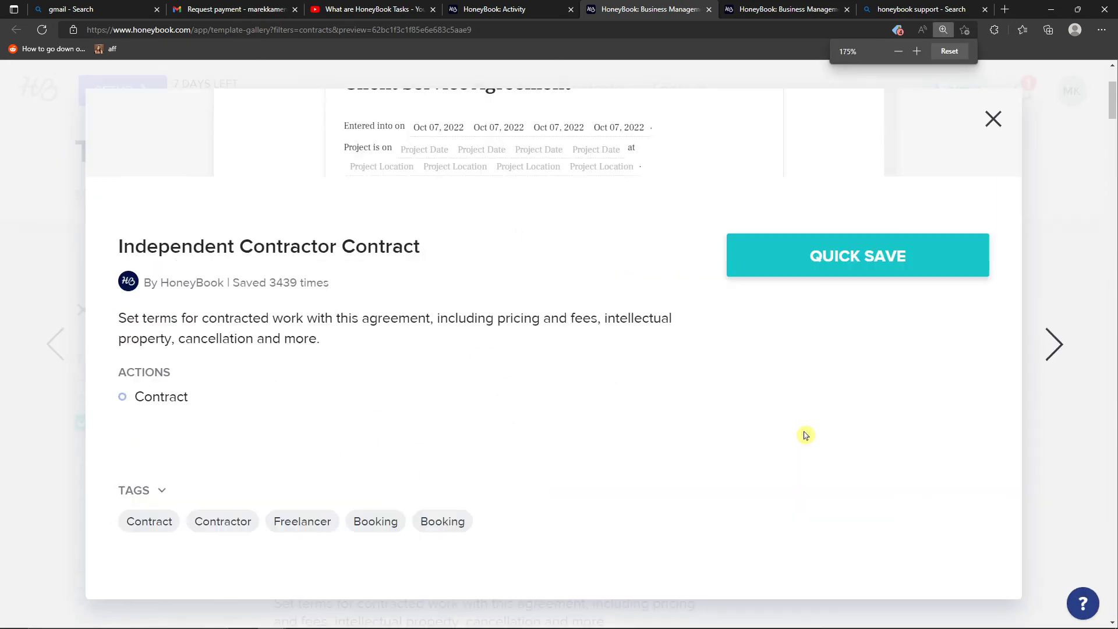
pyautogui.hotkey('ctrl', '-')
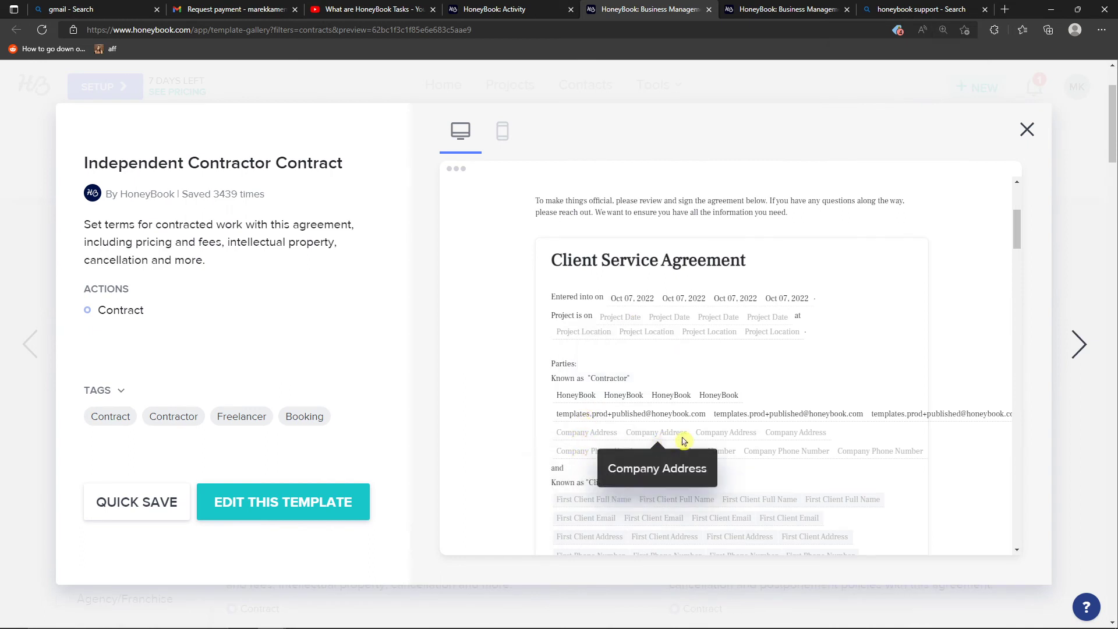
pyautogui.scroll(-1, 823, 453)
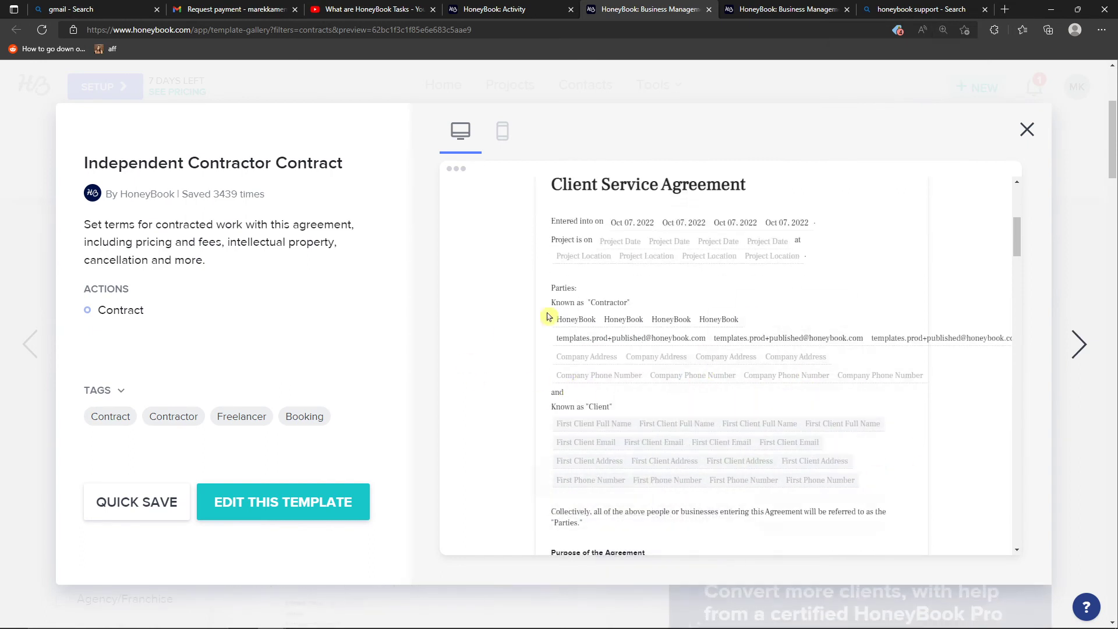
pyautogui.click(1027, 130)
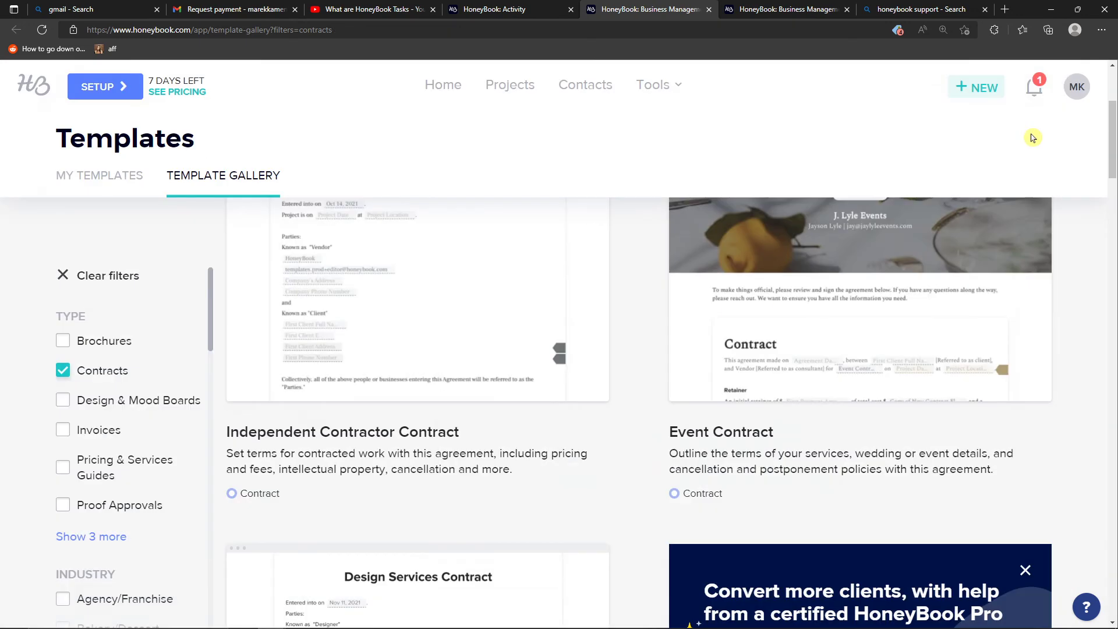
pyautogui.click(539, 5)
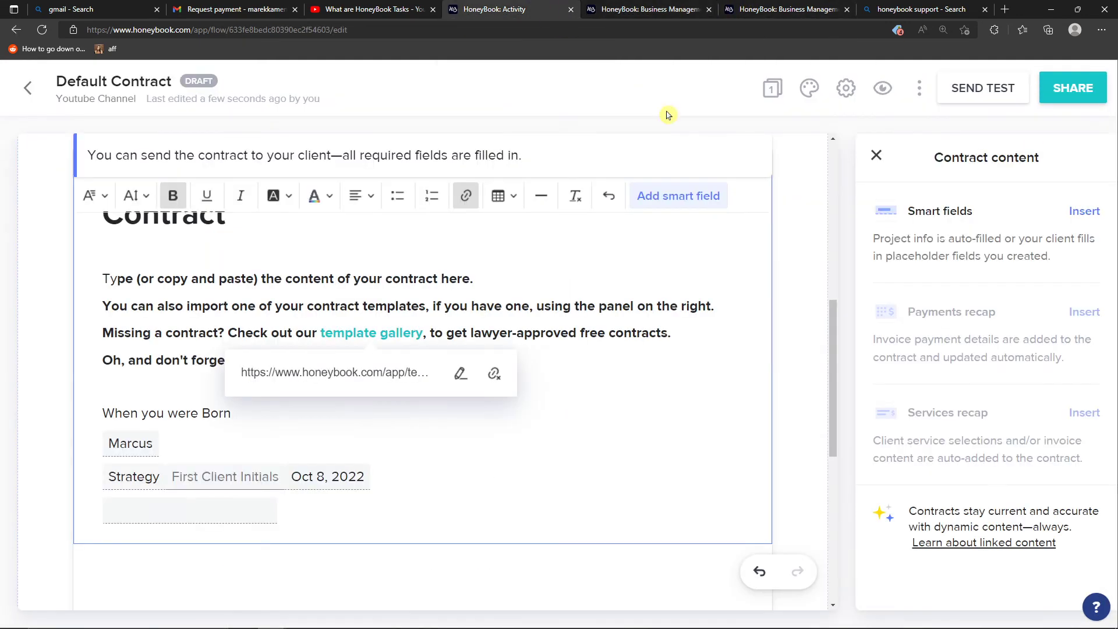
# - Start a test email of Default Contract to yourself, then close it without sending
pyautogui.scroll(2, 750, 304)
pyautogui.scroll(5, 754, 315)
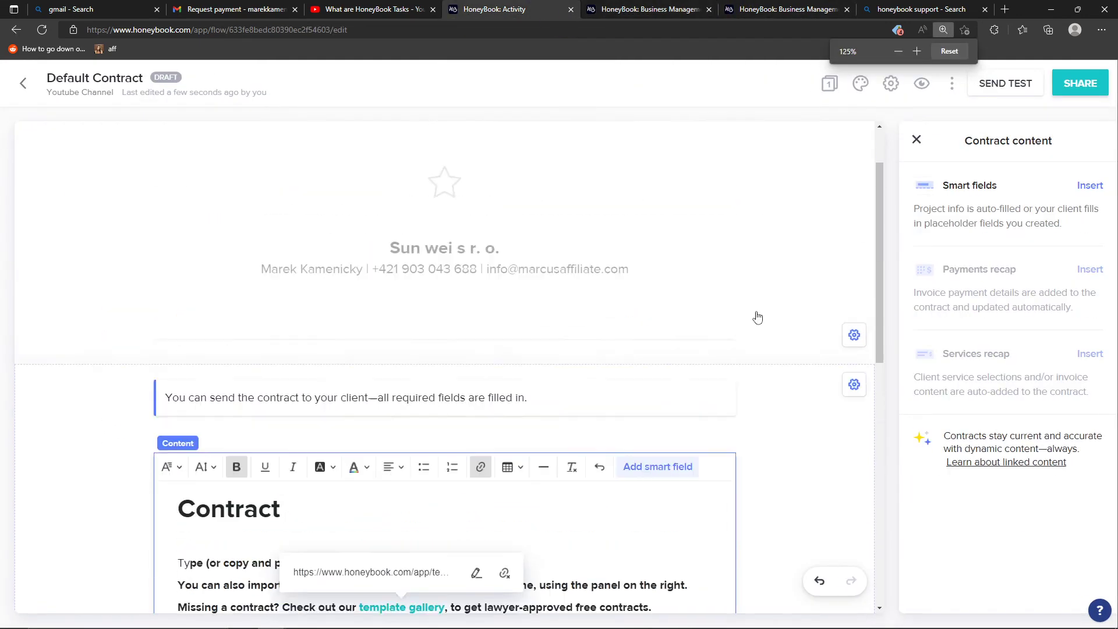
pyautogui.scroll(-8, 756, 317)
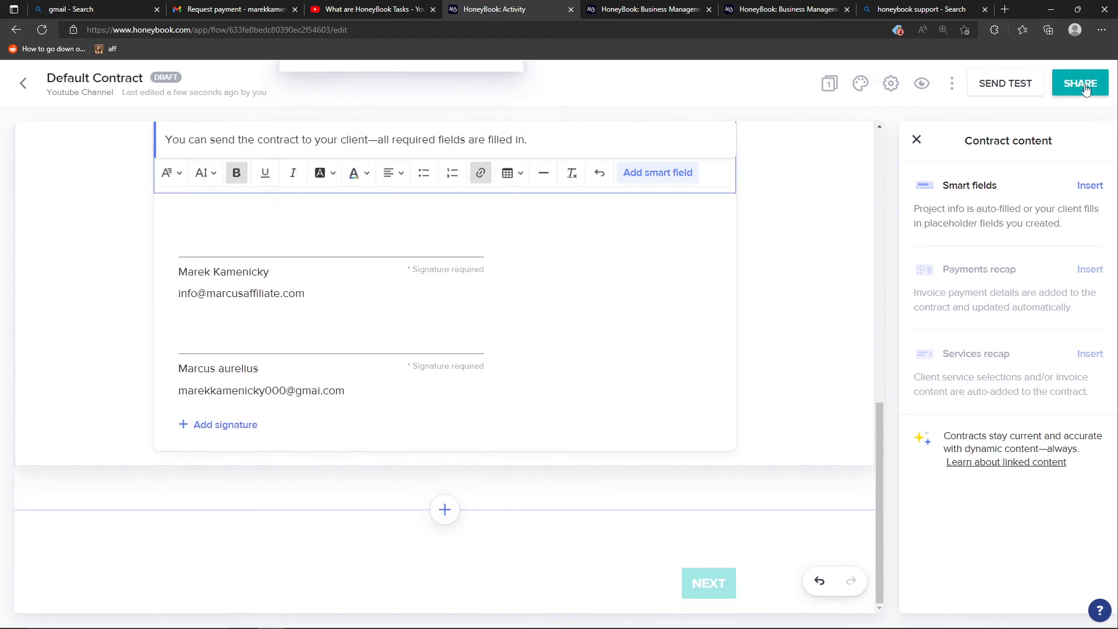
pyautogui.click(1015, 85)
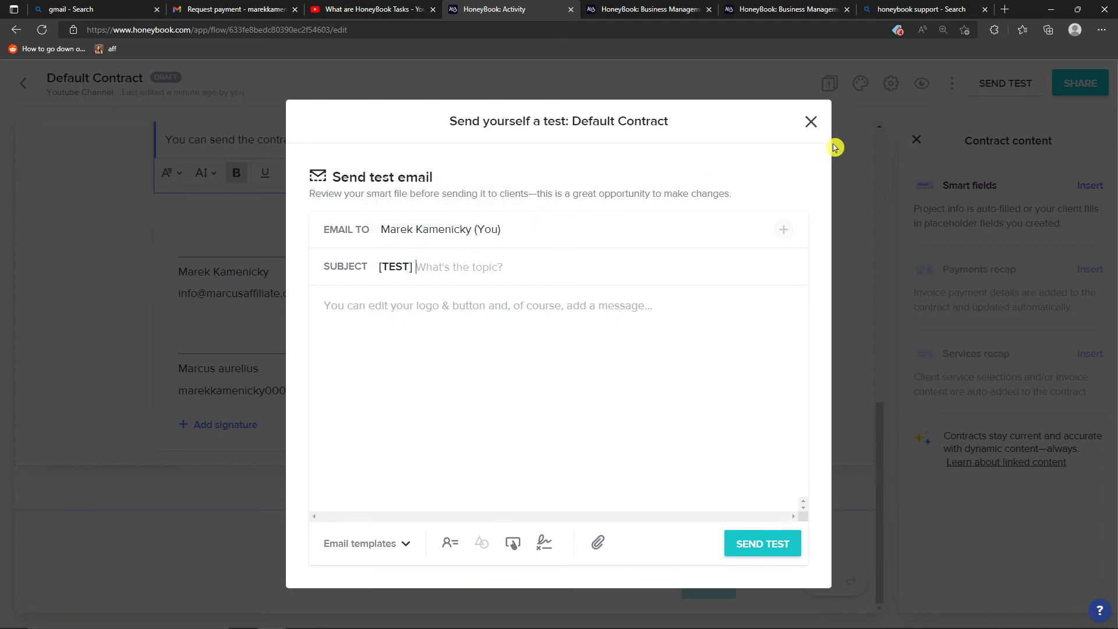
pyautogui.click(811, 124)
pyautogui.click(1079, 85)
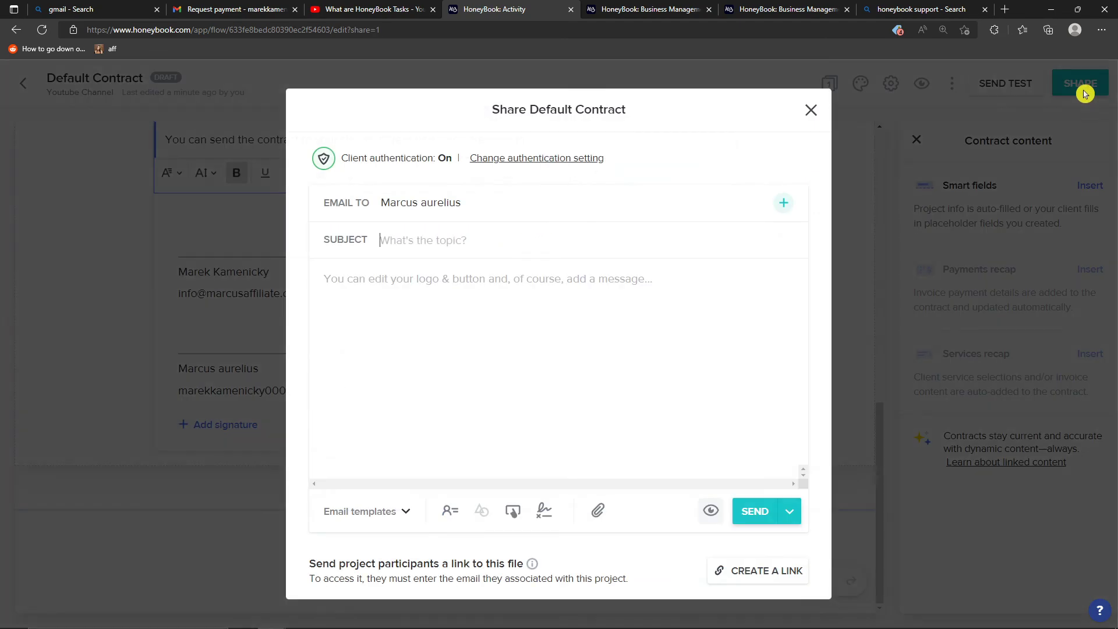
pyautogui.click(431, 217)
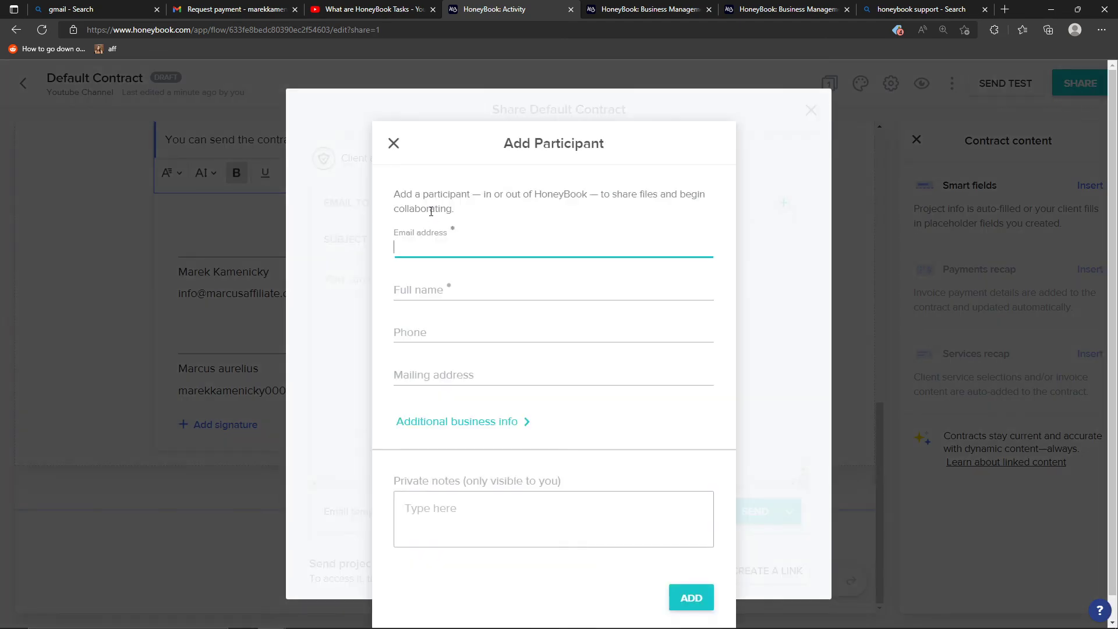
pyautogui.click(393, 146)
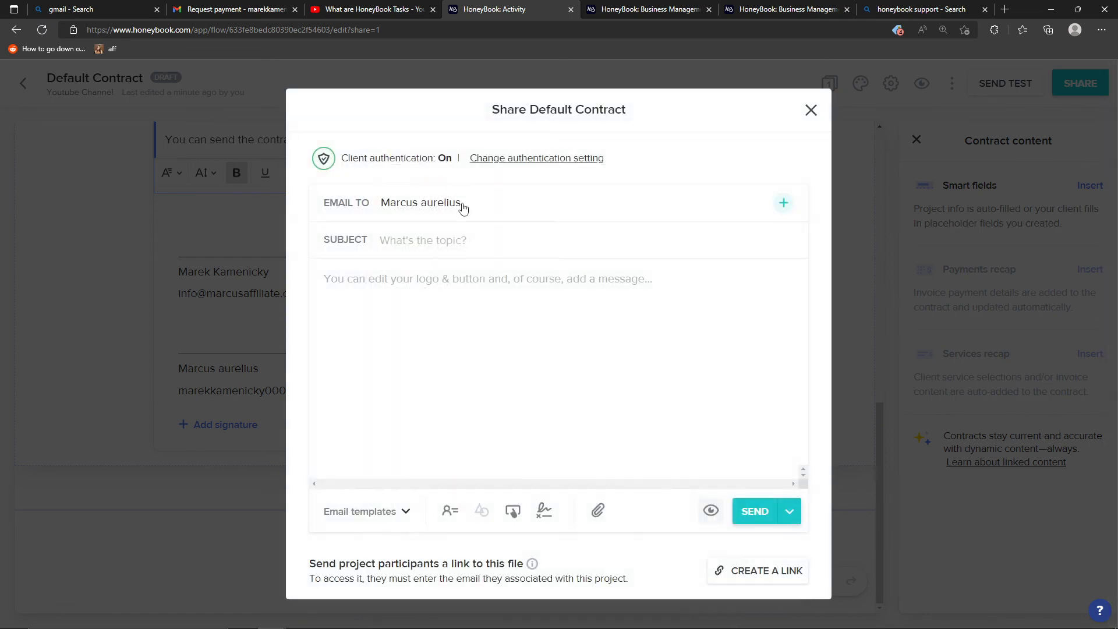
pyautogui.click(784, 204)
pyautogui.click(392, 143)
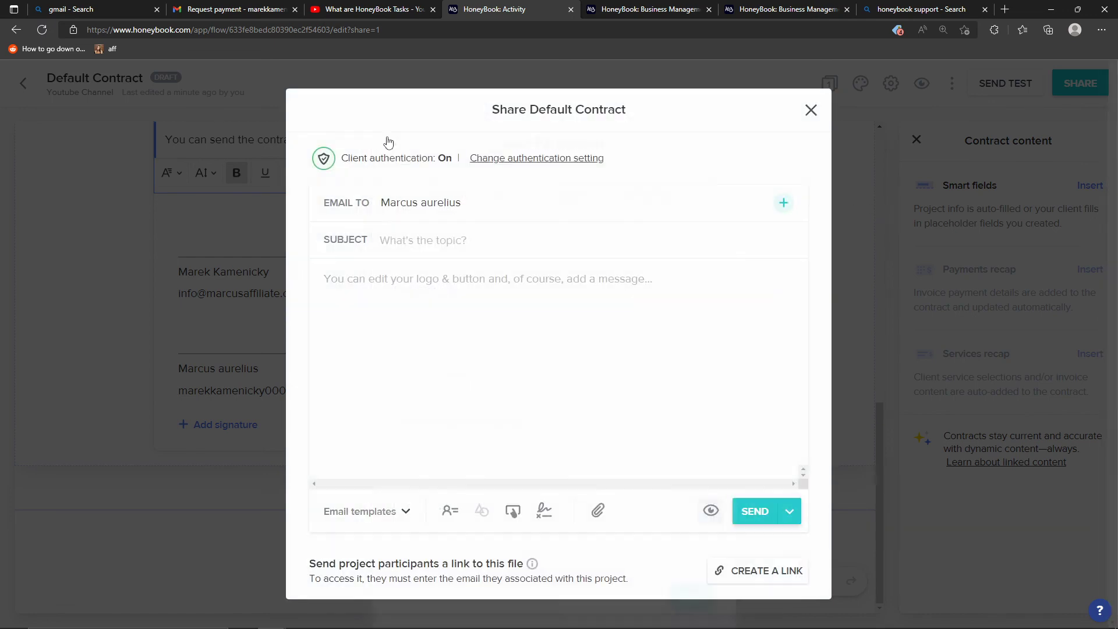
pyautogui.click(447, 247)
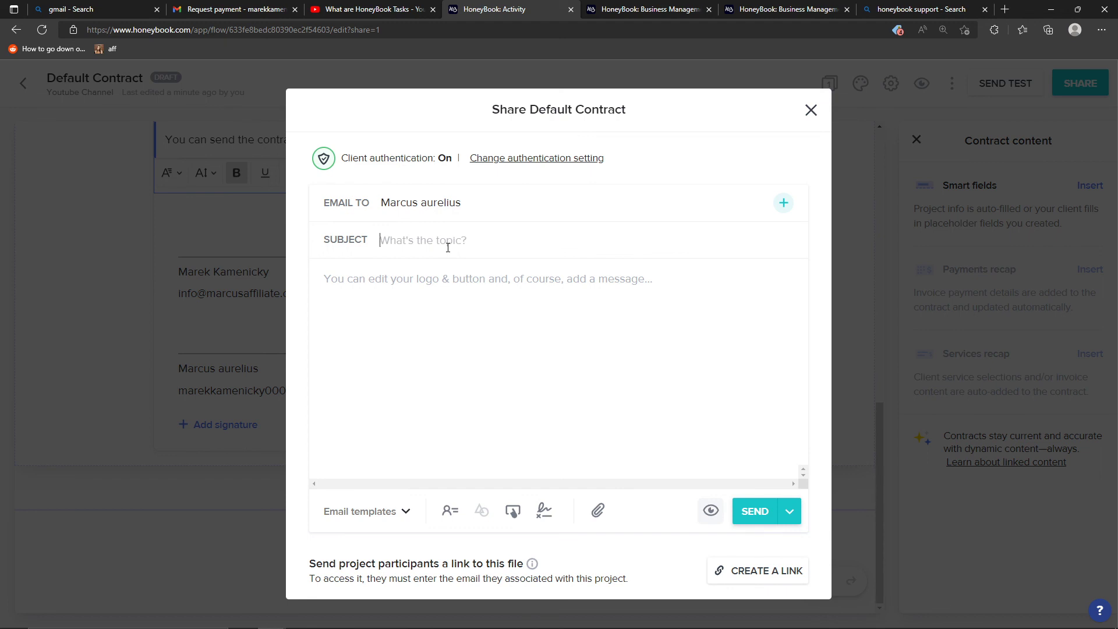
pyautogui.click(507, 327)
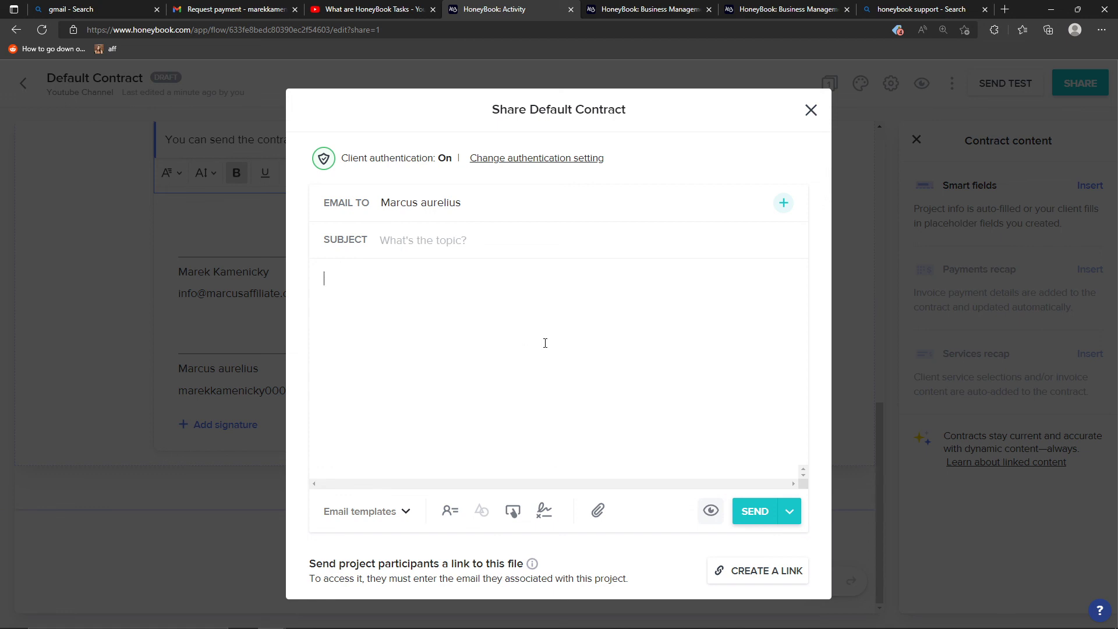
pyautogui.click(402, 510)
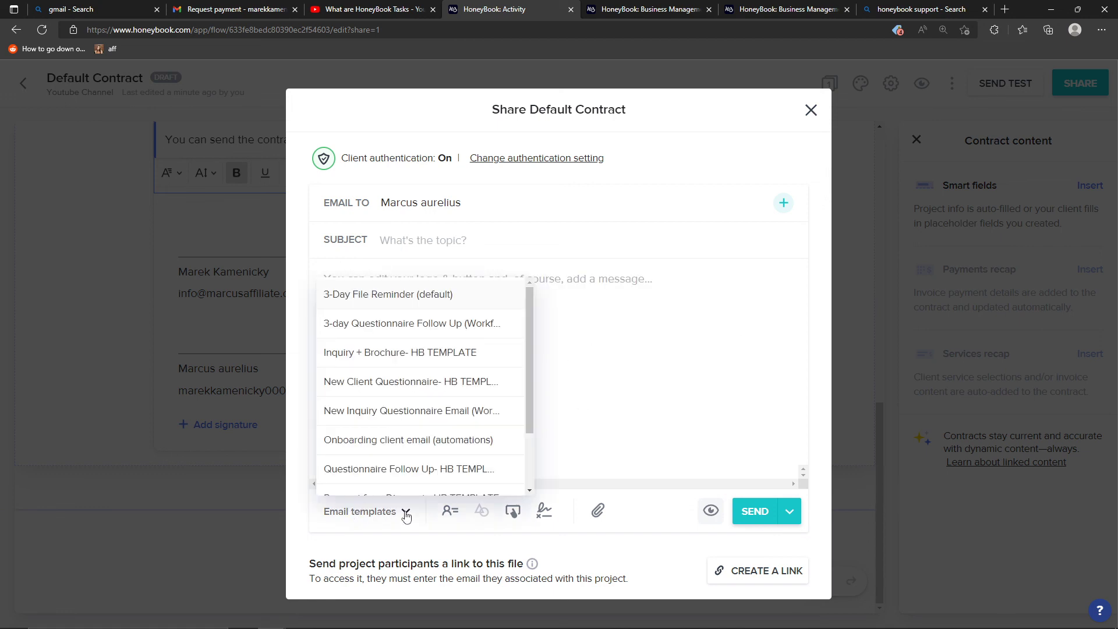
pyautogui.scroll(-2, 415, 396)
pyautogui.scroll(2, 417, 385)
pyautogui.click(617, 368)
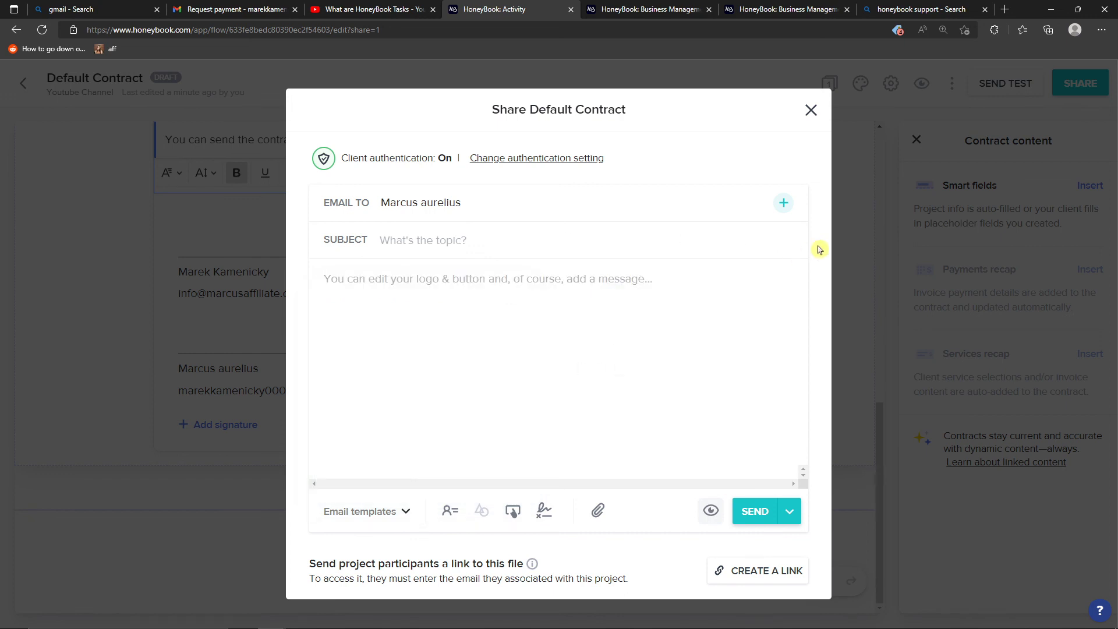